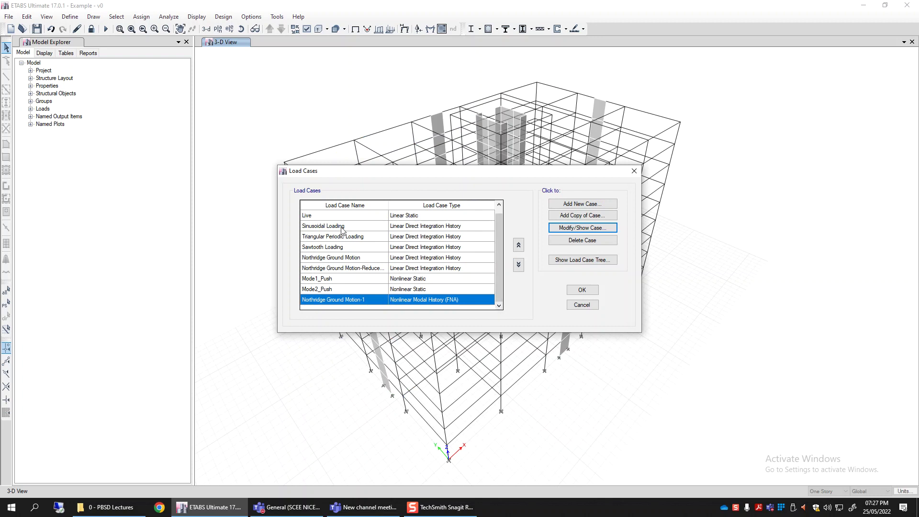
# - Open the Mode1_Push load case and review its load case type and mass source options, keeping Nonlinear Static and MsSrc1
pyautogui.moveTo(499, 287)
pyautogui.mouseDown()
pyautogui.moveTo(499, 277)
pyautogui.moveTo(499, 299)
pyautogui.mouseUp()
pyautogui.click(362, 281)
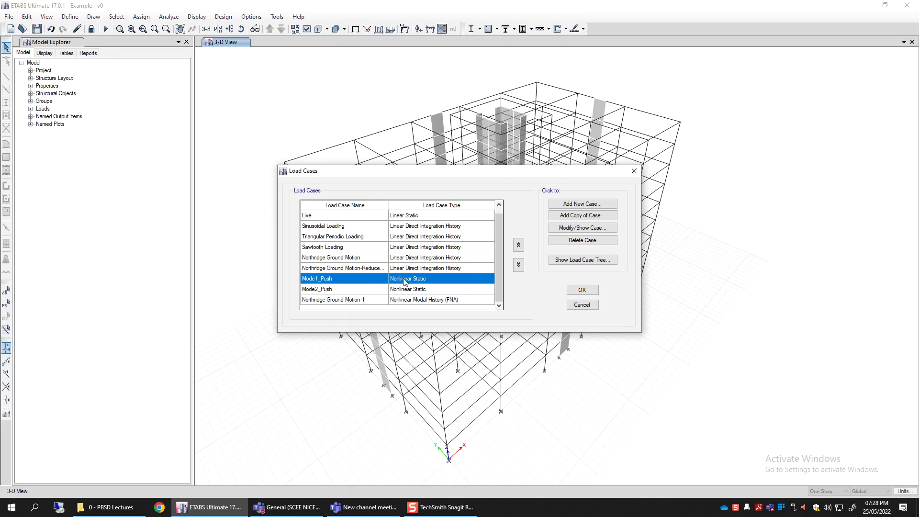
pyautogui.click(582, 229)
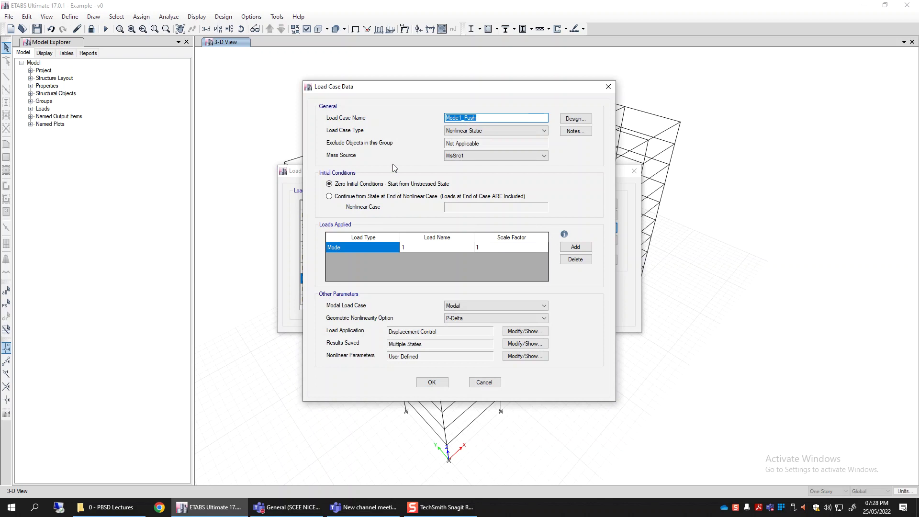
pyautogui.moveTo(462, 91); pyautogui.dragTo(453, 97)
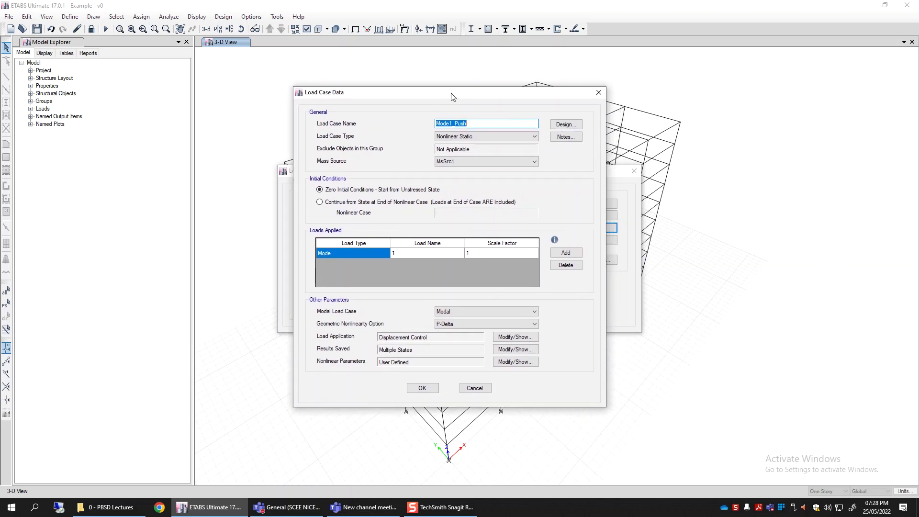
pyautogui.click(452, 139)
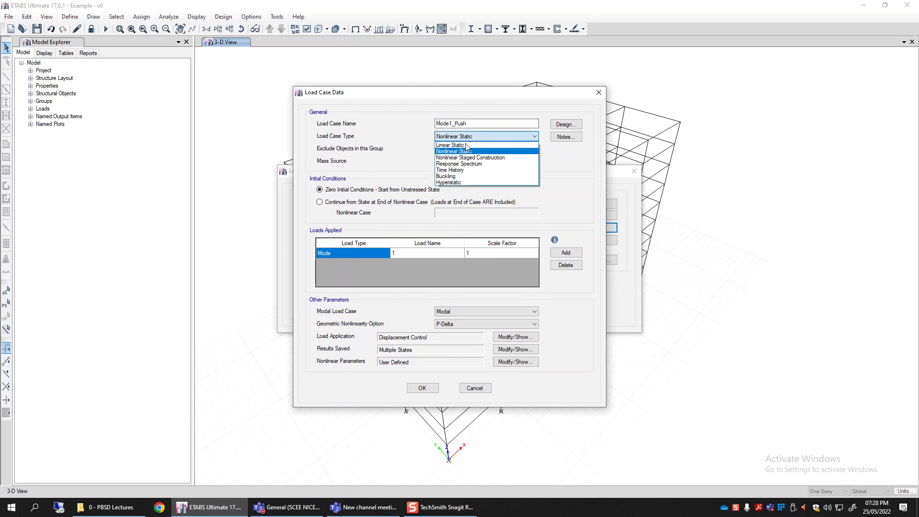
pyautogui.click(450, 151)
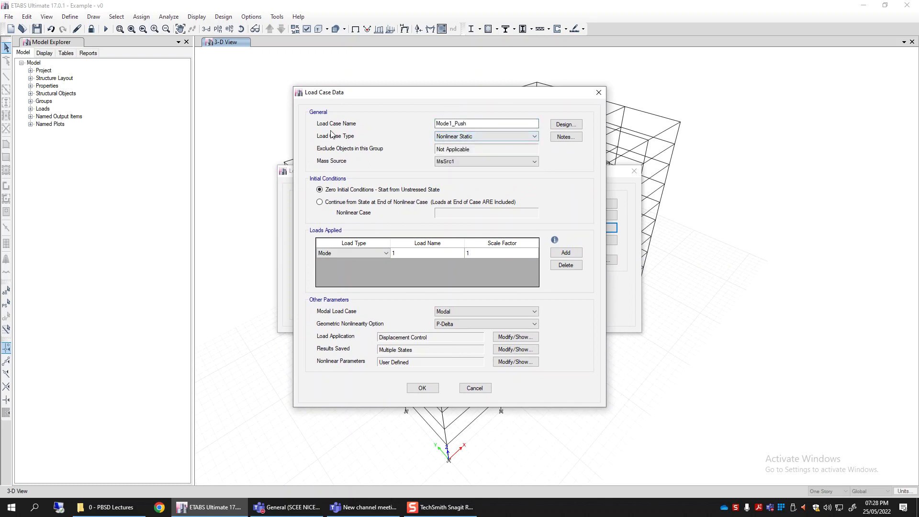
pyautogui.click(484, 161)
pyautogui.click(478, 168)
# - Try continuing from the state at the end of a nonlinear case, check the available cases, and restore zero initial conditions
pyautogui.click(342, 203)
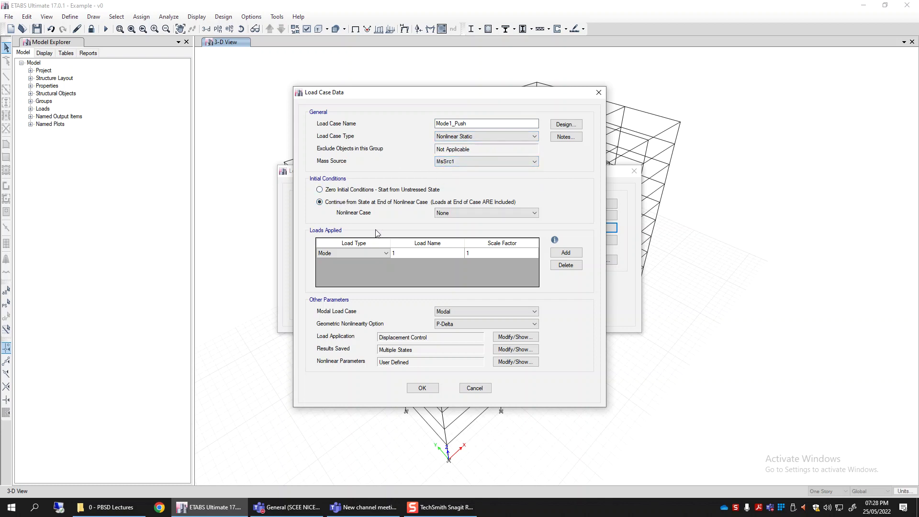
pyautogui.click(455, 214)
pyautogui.click(460, 212)
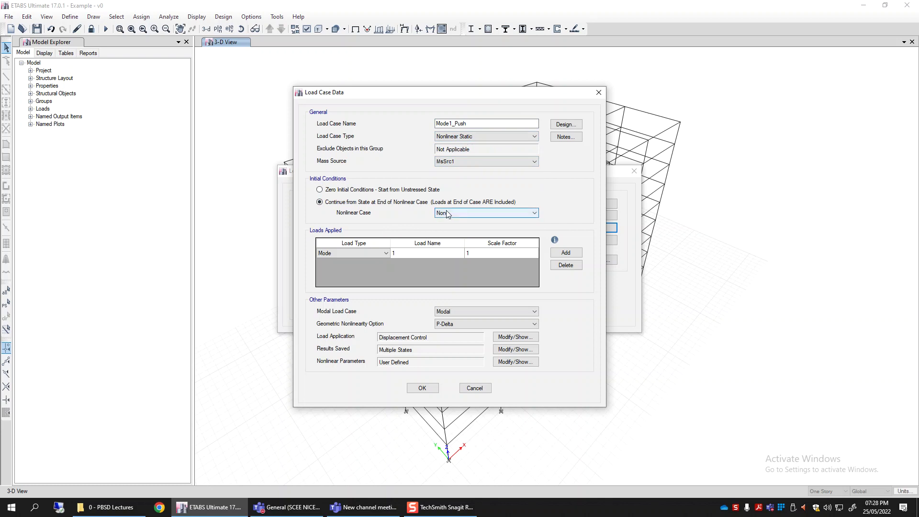
pyautogui.click(348, 191)
# - Change the applied load's type to Load Pattern and review the available load patterns, keeping Dead
pyautogui.click(375, 259)
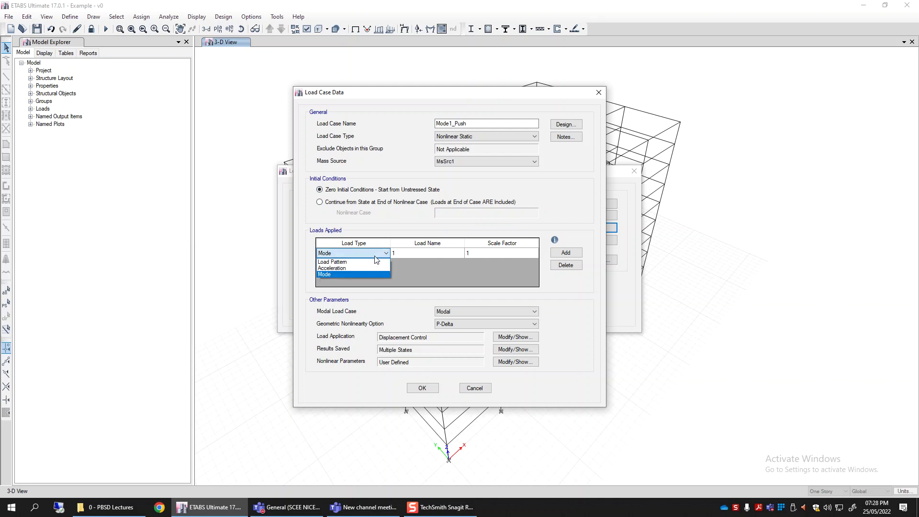
pyautogui.click(344, 262)
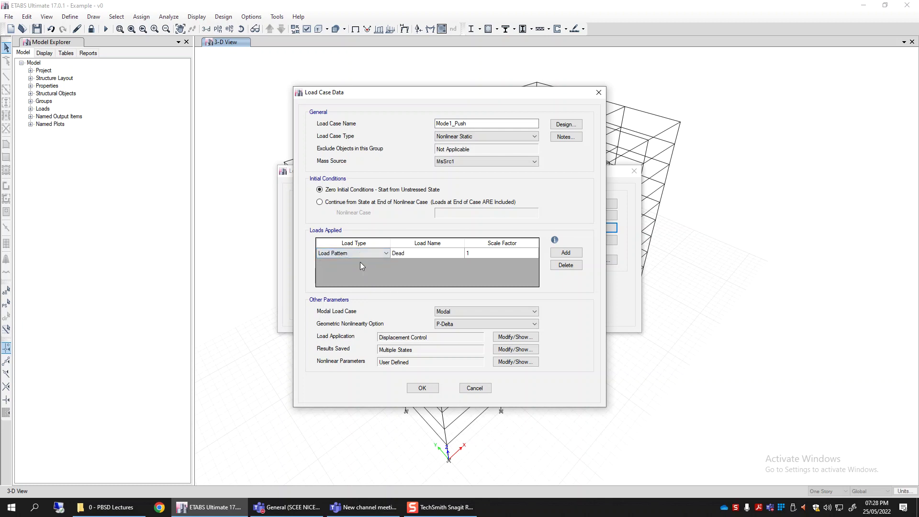
pyautogui.click(428, 252)
pyautogui.click(430, 252)
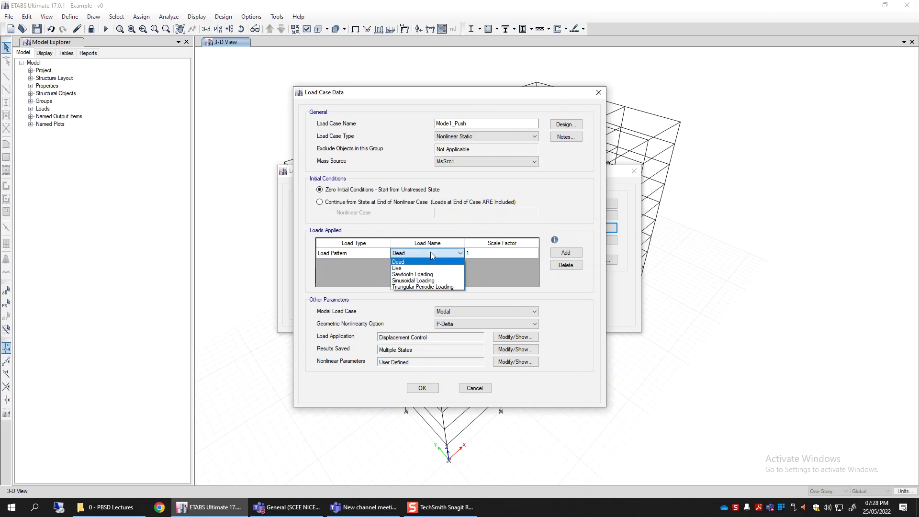
pyautogui.click(429, 252)
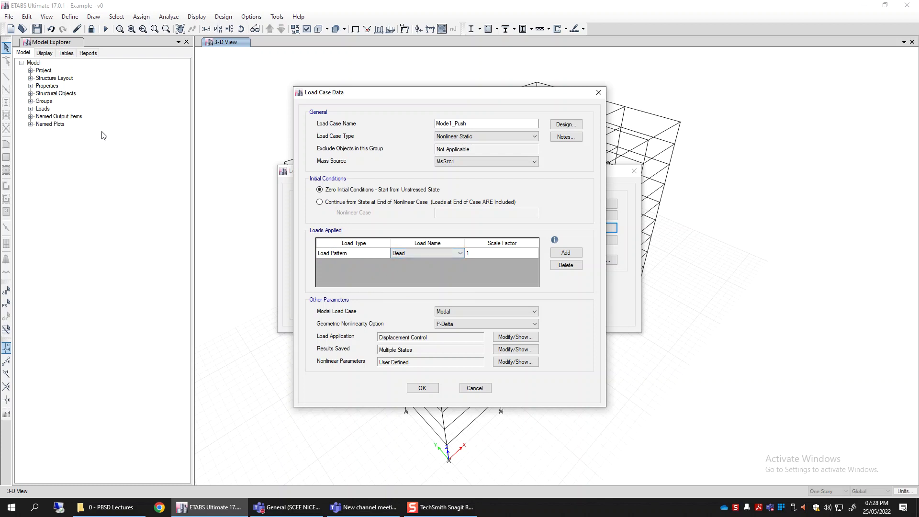
pyautogui.click(430, 253)
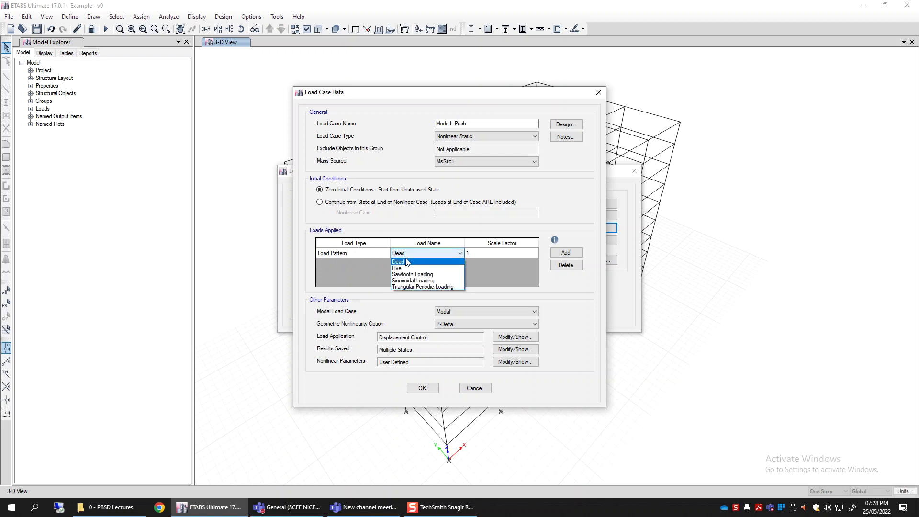
pyautogui.click(412, 250)
# - Change the applied load's type to Acceleration in the UX direction
pyautogui.click(370, 255)
pyautogui.click(364, 255)
pyautogui.click(341, 268)
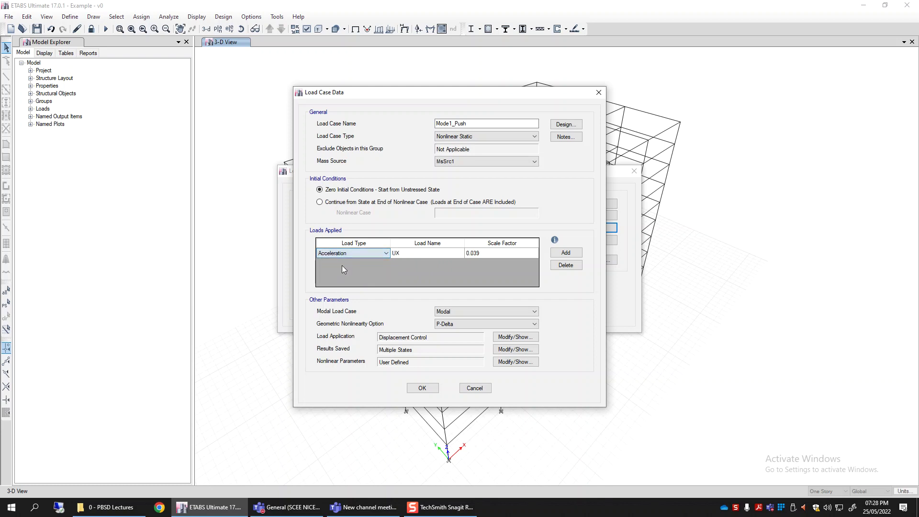
pyautogui.click(424, 255)
pyautogui.click(423, 255)
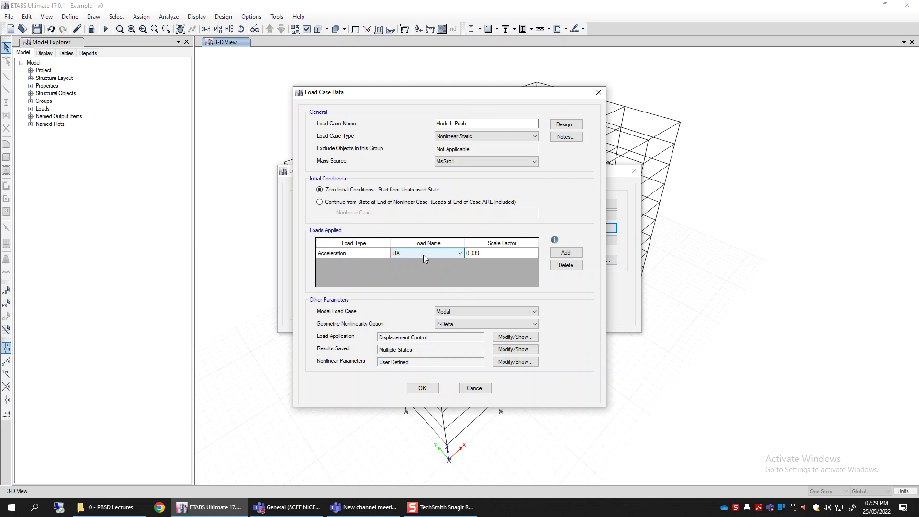
# - Set the applied load's type back to Mode and select mode 1 as the load name
pyautogui.click(373, 255)
pyautogui.click(378, 255)
pyautogui.click(344, 275)
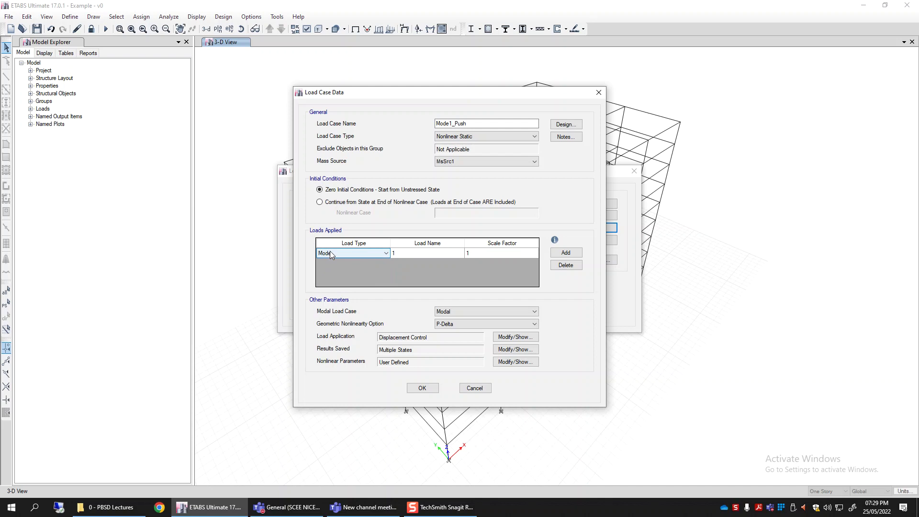
pyautogui.click(449, 255)
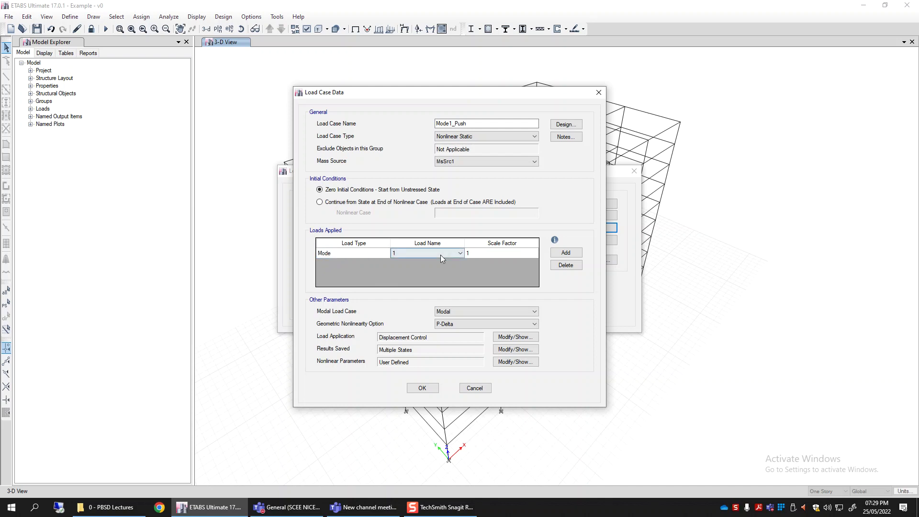
pyautogui.click(441, 254)
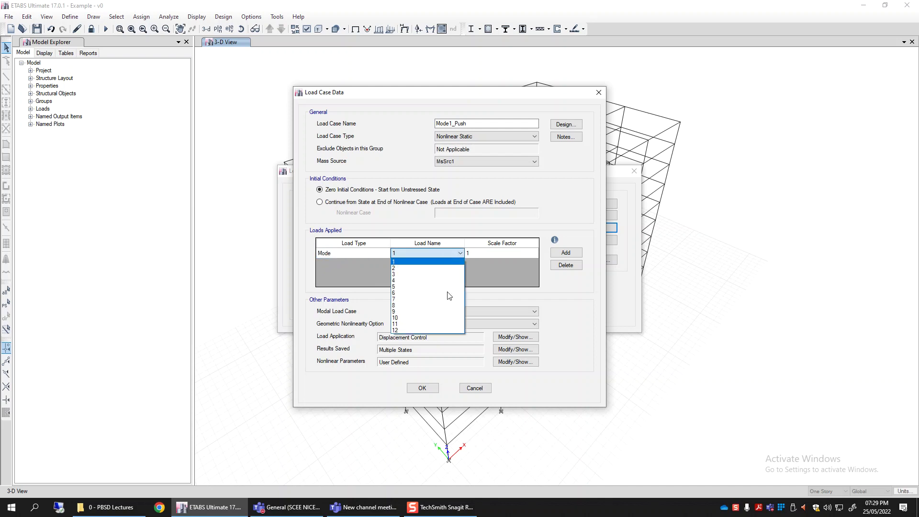
pyautogui.click(369, 255)
pyautogui.click(407, 252)
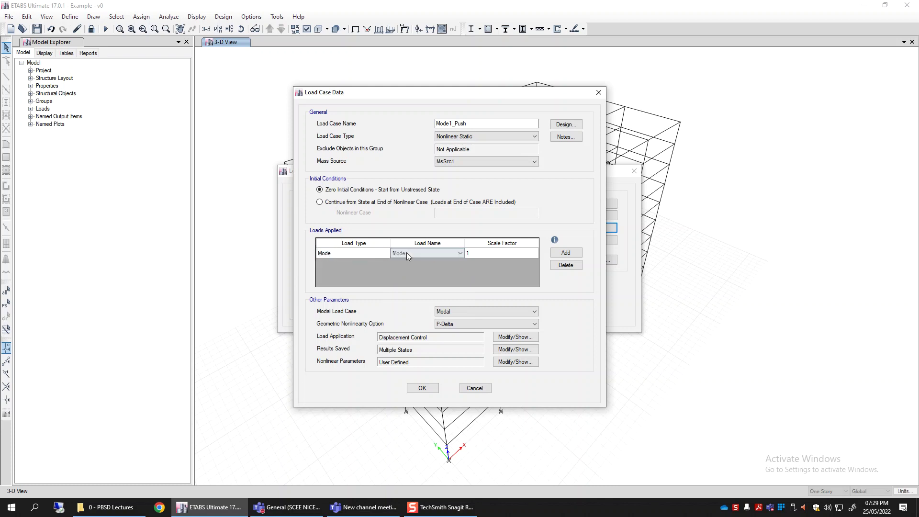
pyautogui.click(407, 252)
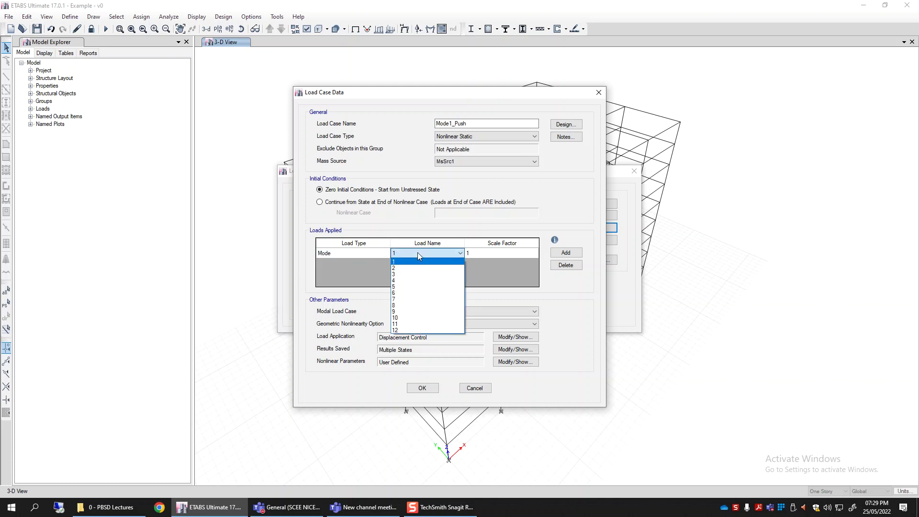
pyautogui.click(396, 262)
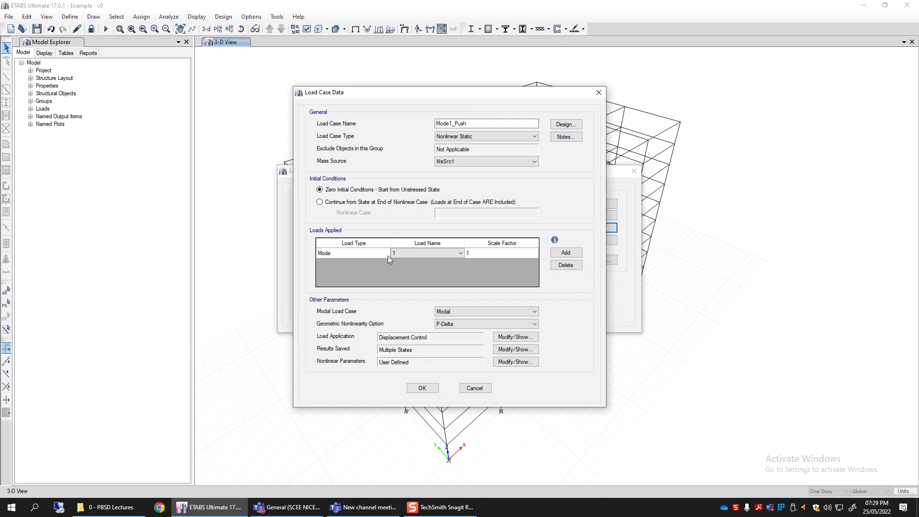
# - Set the applied load's mode number to 4, keeping Mode as the load type
pyautogui.click(363, 256)
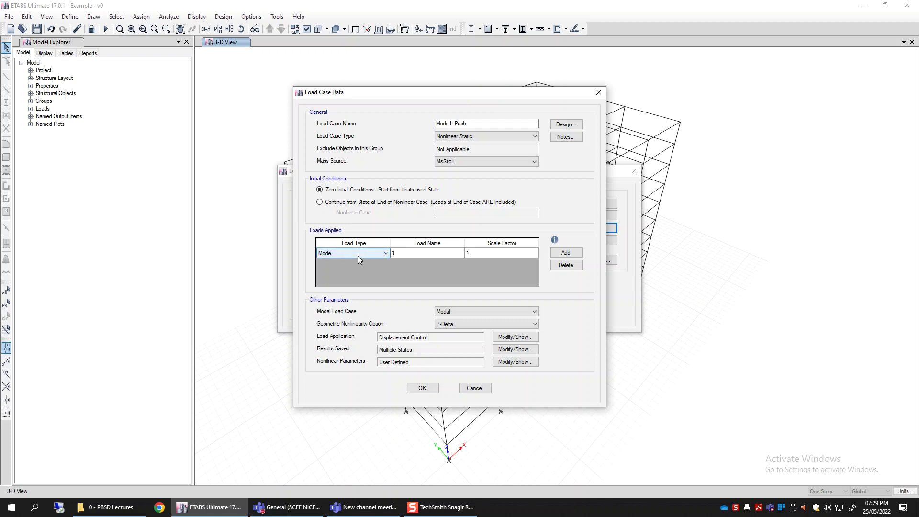
pyautogui.click(358, 255)
pyautogui.click(409, 253)
pyautogui.click(410, 253)
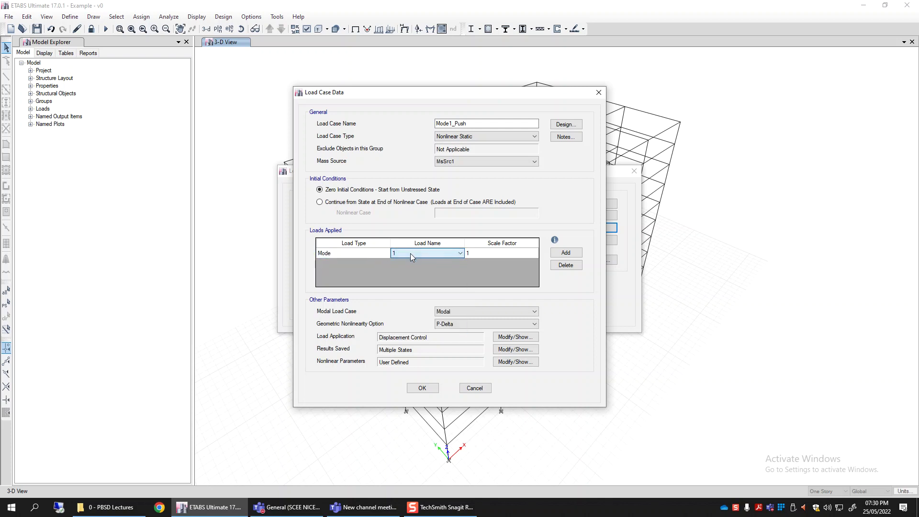
pyautogui.click(411, 253)
pyautogui.click(404, 281)
pyautogui.click(430, 254)
pyautogui.click(430, 253)
pyautogui.click(359, 254)
pyautogui.click(359, 254)
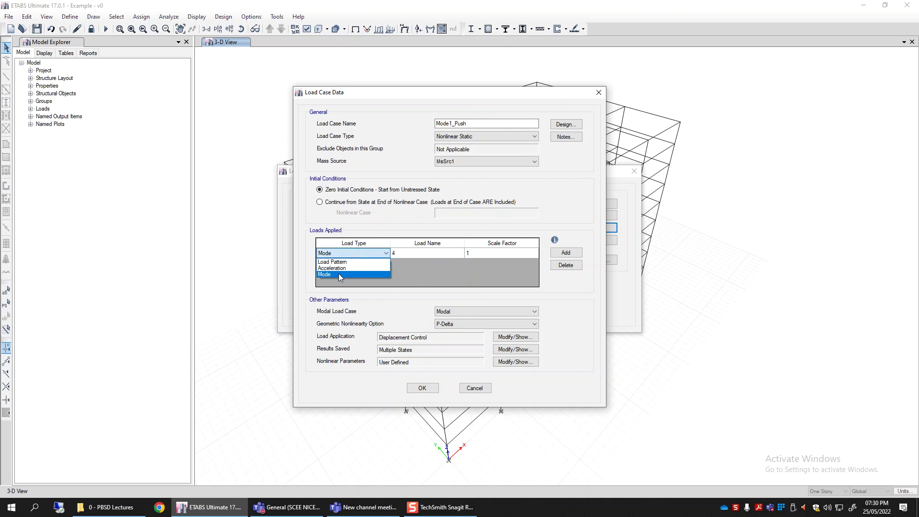
pyautogui.click(338, 274)
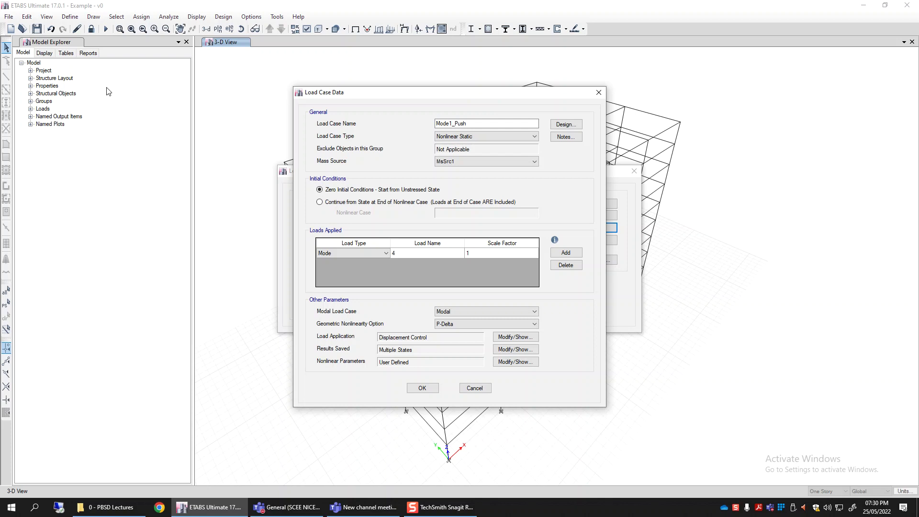
# - Discard the changes to the Mode1_Push load case and close the load case definitions without saving
pyautogui.click(450, 253)
pyautogui.click(449, 252)
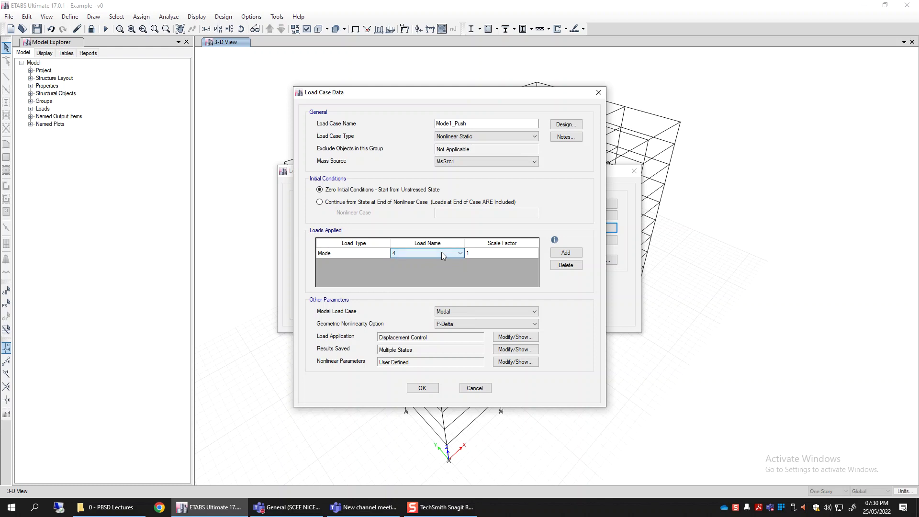
pyautogui.click(474, 388)
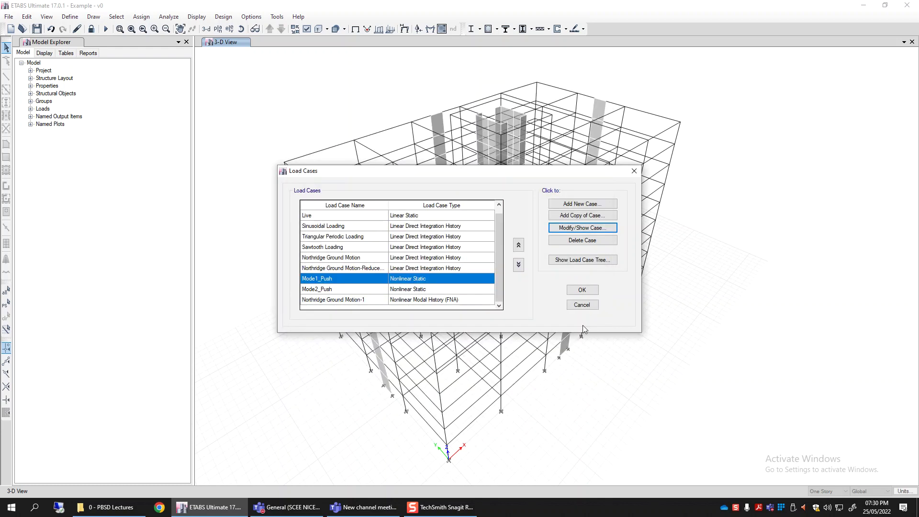
pyautogui.click(582, 305)
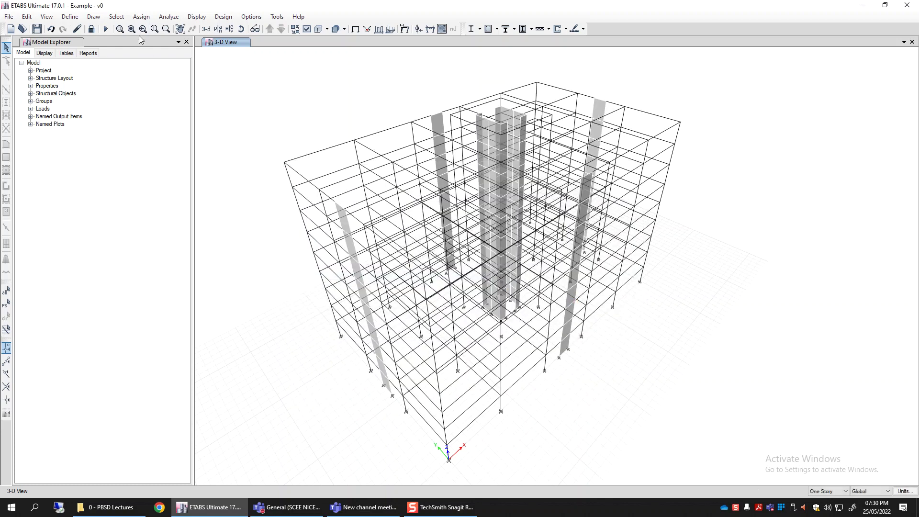
# - Display the Modal Participating Mass Ratios table from the modal analysis results and enlarge its pane to show all modes
pyautogui.click(169, 16)
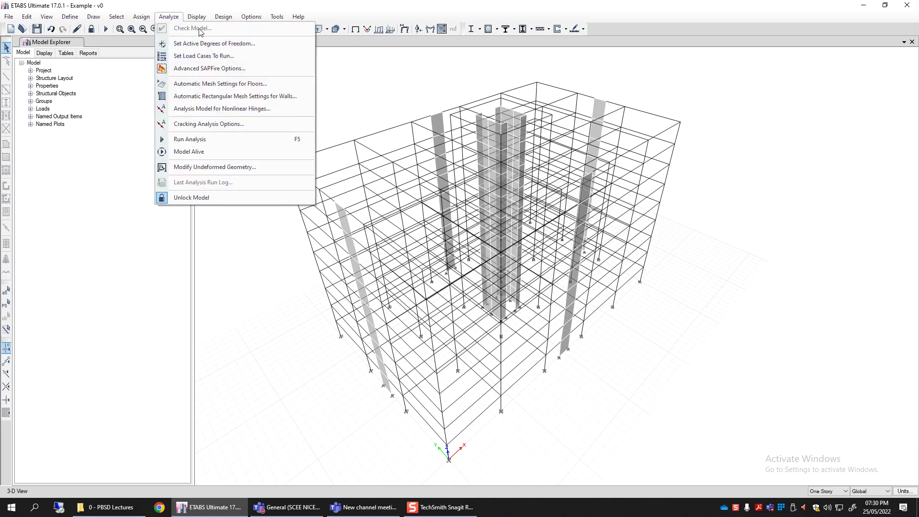
pyautogui.click(237, 249)
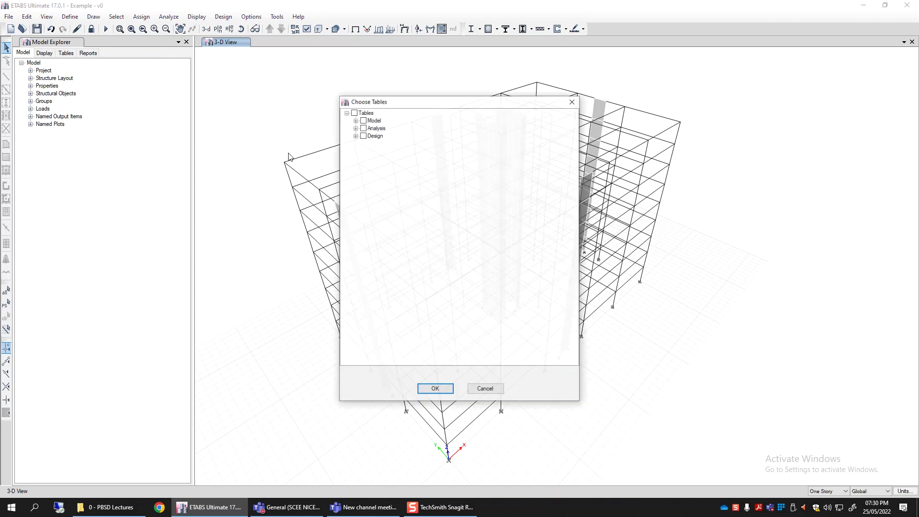
pyautogui.click(355, 128)
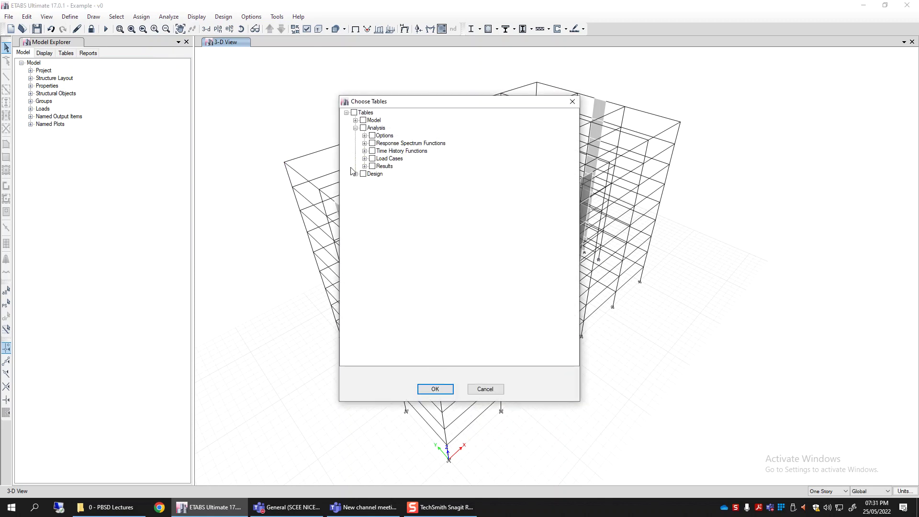
pyautogui.click(364, 166)
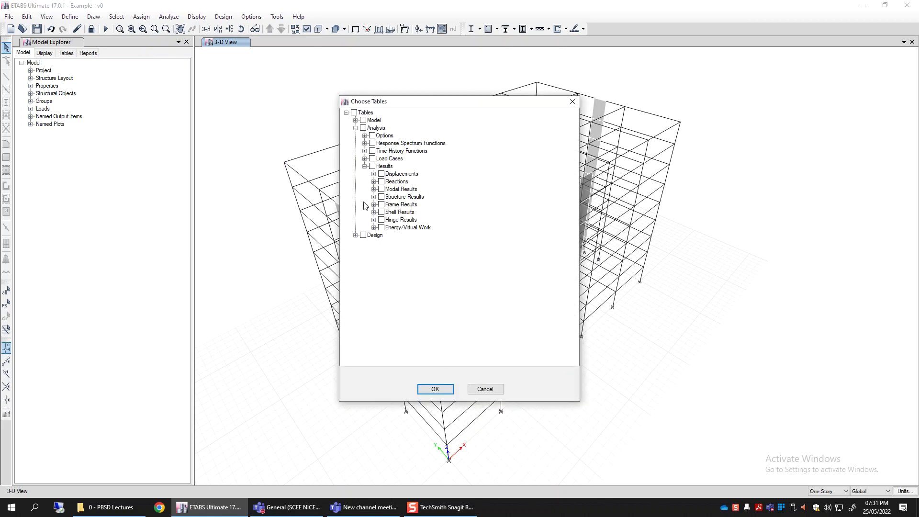
pyautogui.click(374, 190)
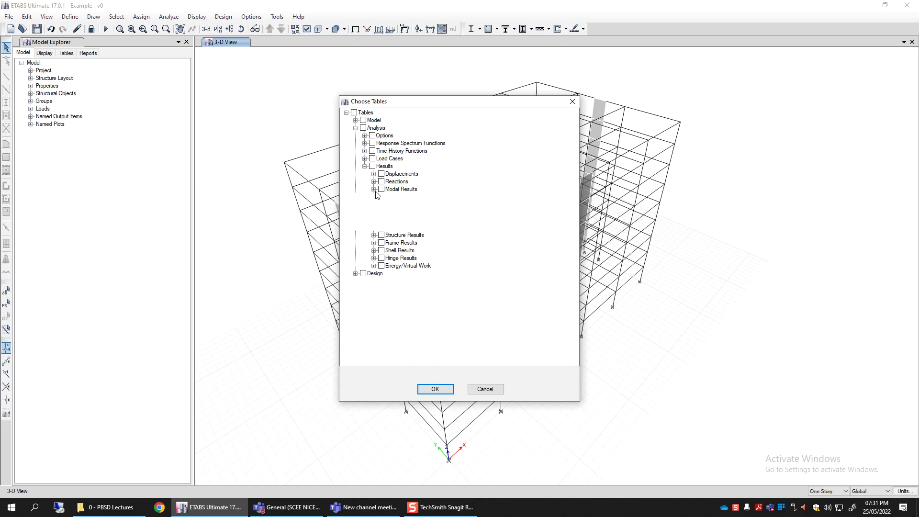
pyautogui.click(390, 204)
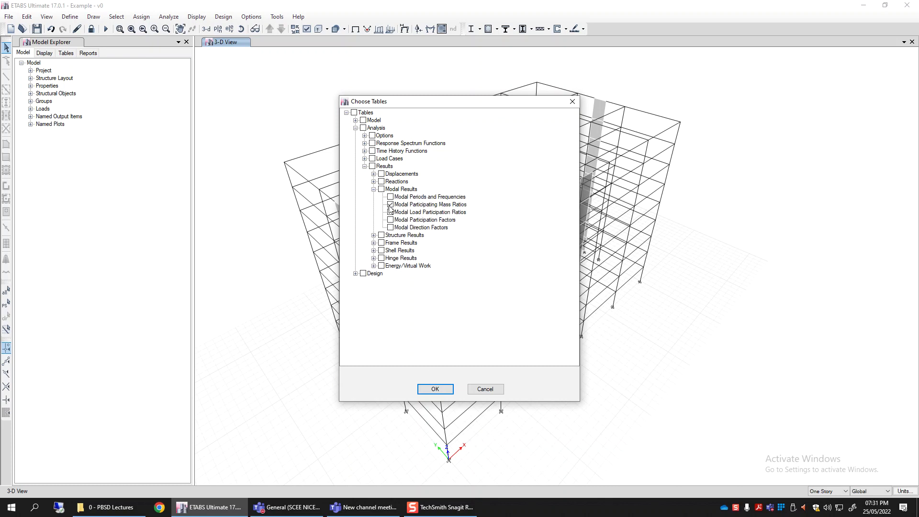
pyautogui.click(433, 389)
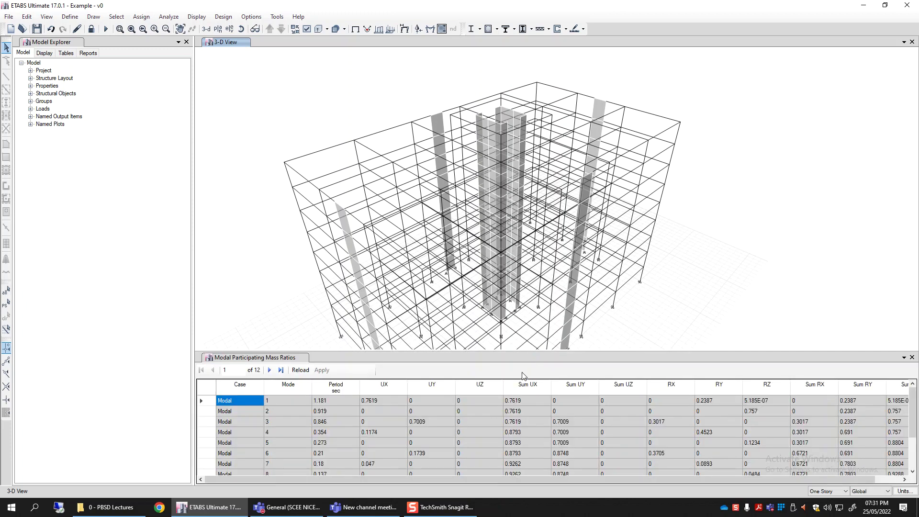
pyautogui.moveTo(532, 351); pyautogui.dragTo(537, 261)
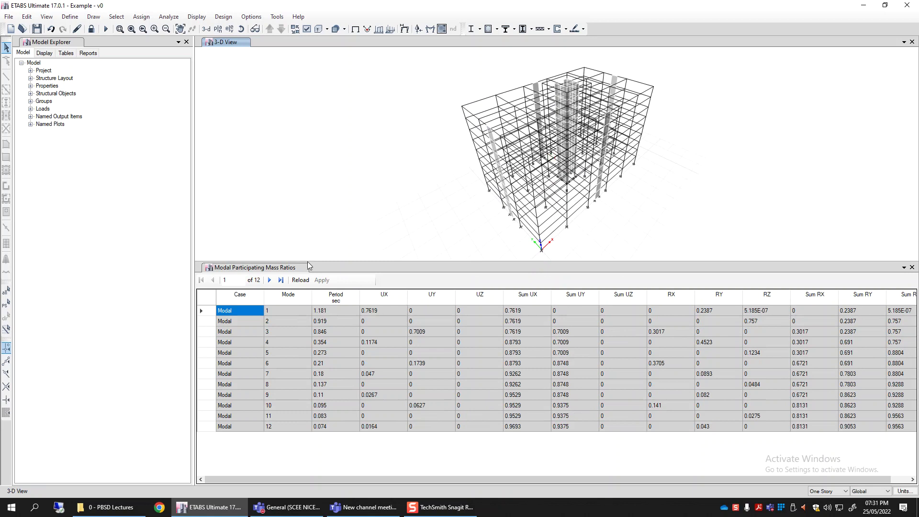
# - Examine the UX, UY and UZ participating mass ratios of mode 1
pyautogui.click(286, 310)
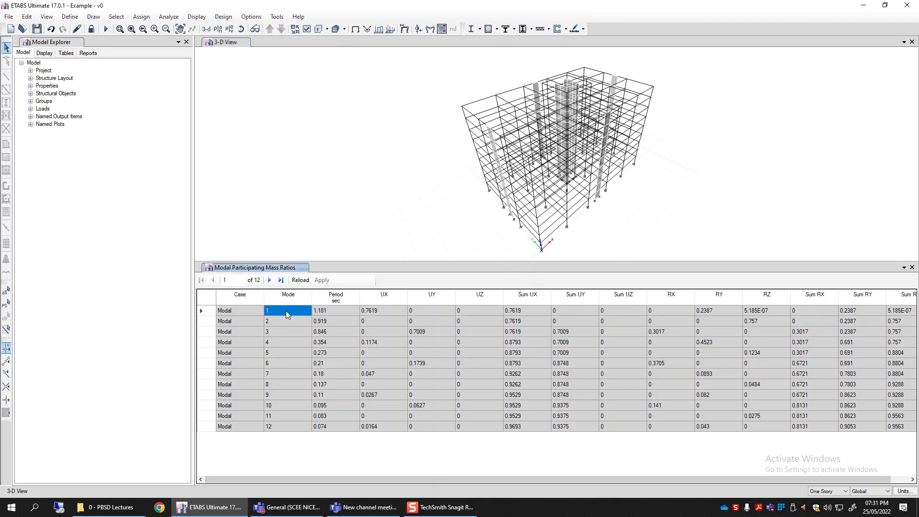
pyautogui.click(366, 311)
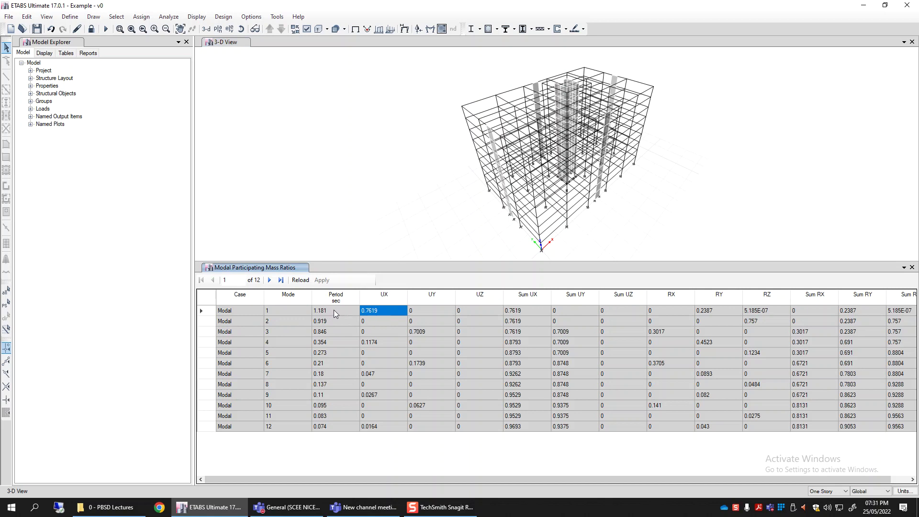
pyautogui.moveTo(442, 309); pyautogui.dragTo(463, 312)
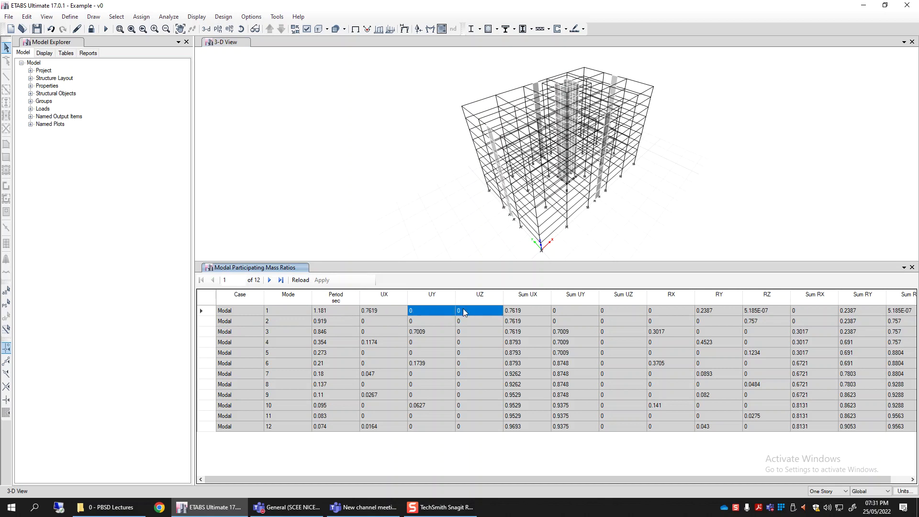
pyautogui.click(386, 312)
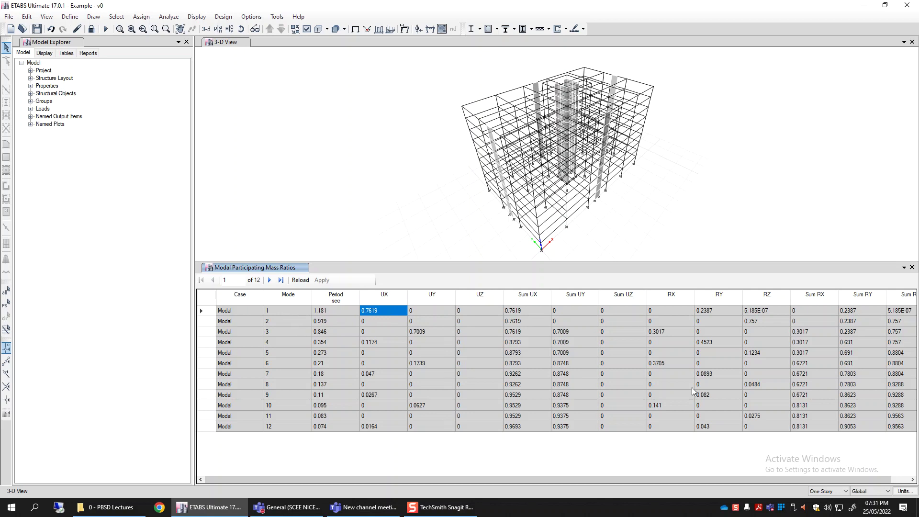
pyautogui.click(376, 93)
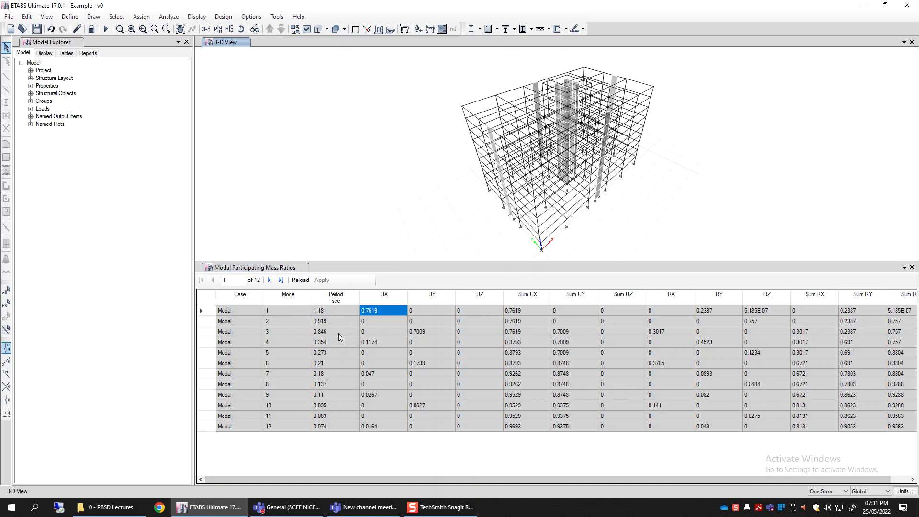
# - Compare the UX, UY and UZ participating mass ratios of modes 2 and 3
pyautogui.click(395, 323)
pyautogui.moveTo(401, 325); pyautogui.dragTo(478, 325)
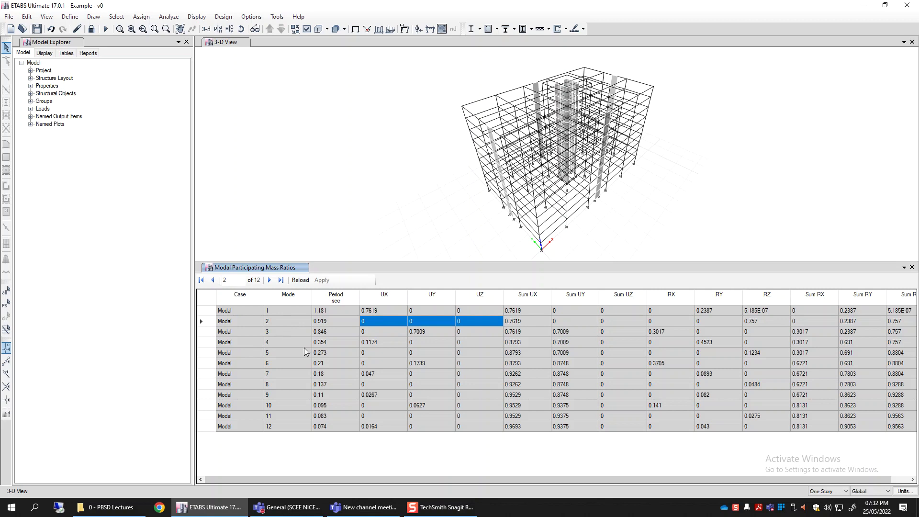
pyautogui.click(344, 334)
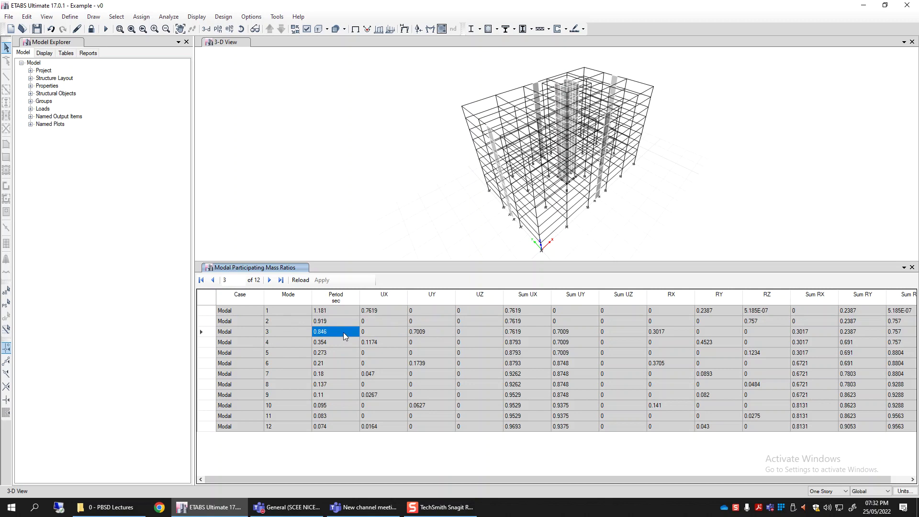
pyautogui.click(412, 332)
pyautogui.click(384, 335)
pyautogui.click(442, 334)
pyautogui.click(375, 332)
pyautogui.click(476, 339)
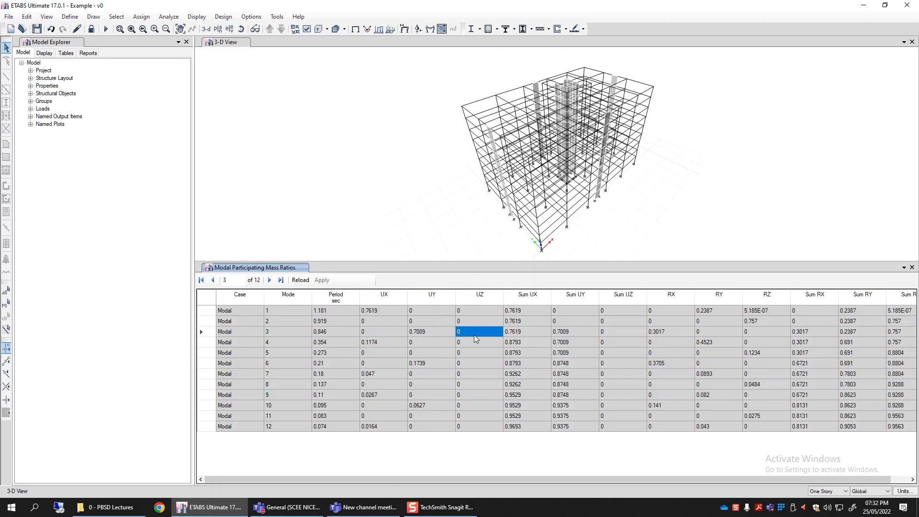
# - Examine mode 2's mass ratios from UX through RZ and compare them with mode 3's row
pyautogui.click(414, 322)
pyautogui.moveTo(379, 321); pyautogui.dragTo(471, 320)
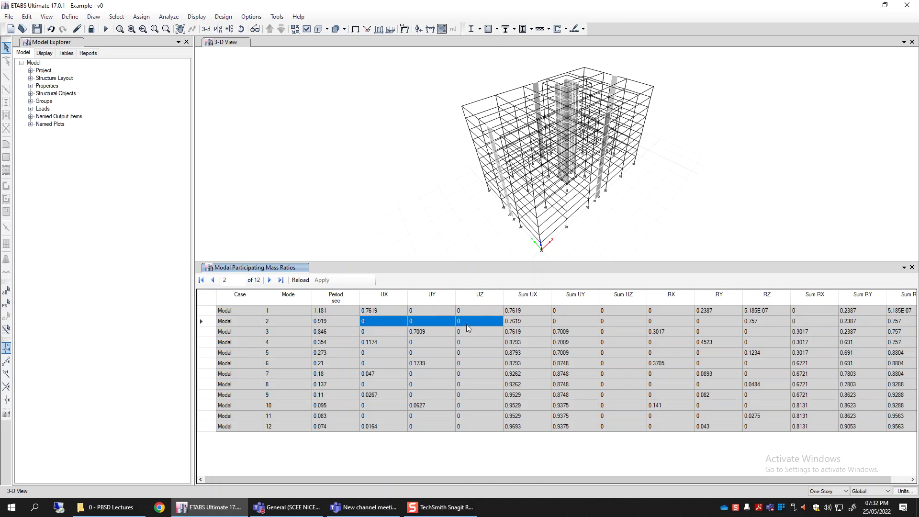
pyautogui.moveTo(365, 319); pyautogui.dragTo(752, 319)
pyautogui.click(758, 321)
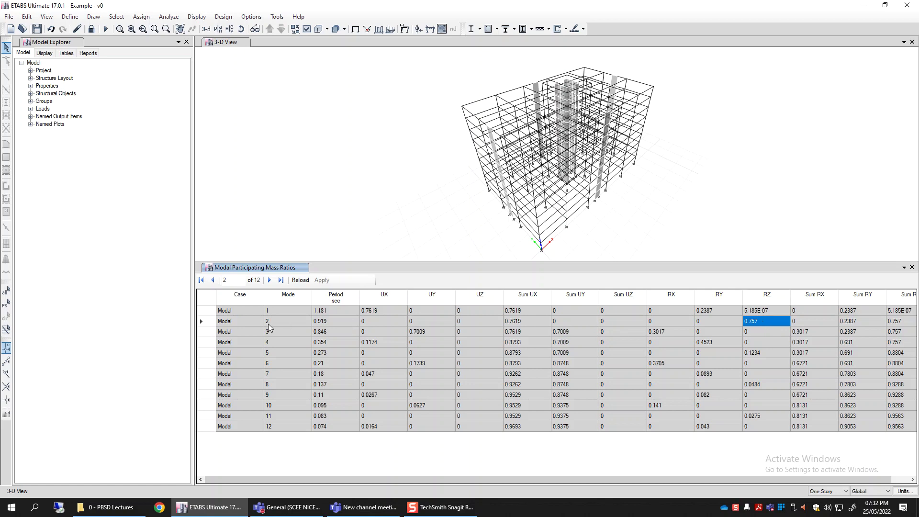
pyautogui.moveTo(228, 321); pyautogui.dragTo(777, 325)
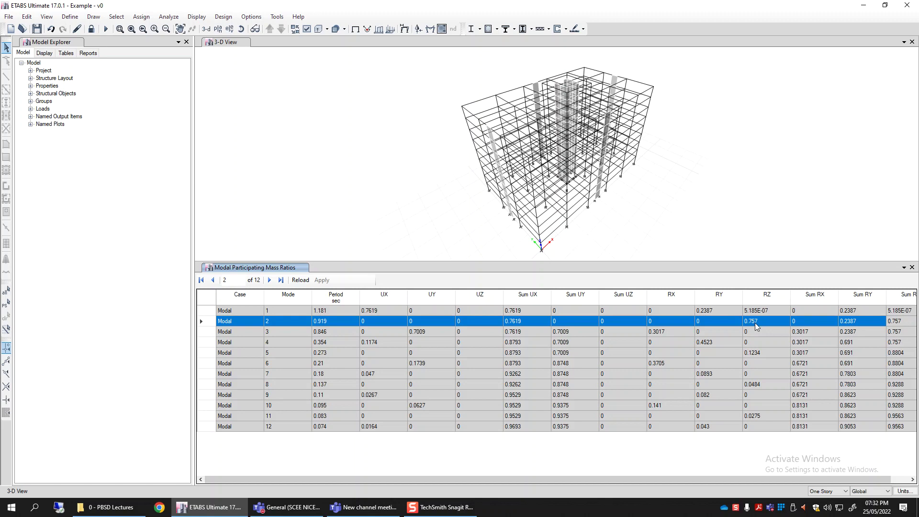
pyautogui.click(239, 330)
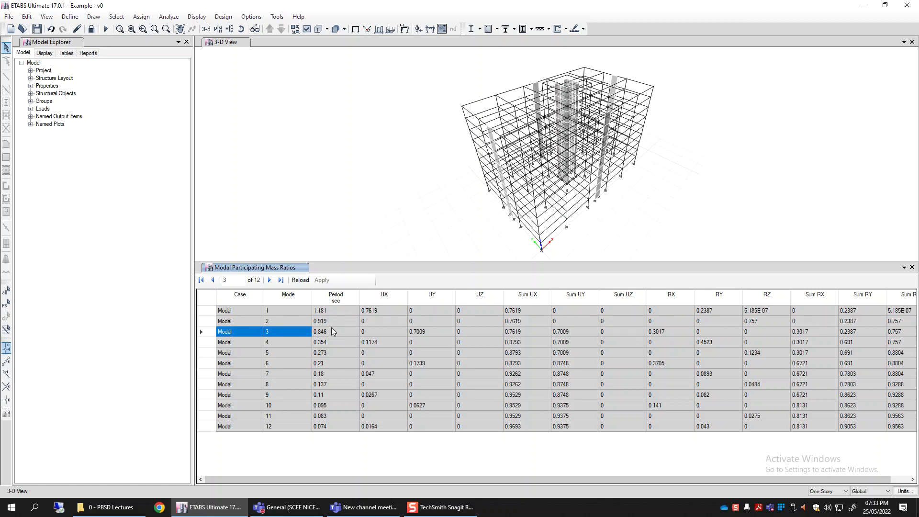
pyautogui.moveTo(615, 339); pyautogui.dragTo(836, 325)
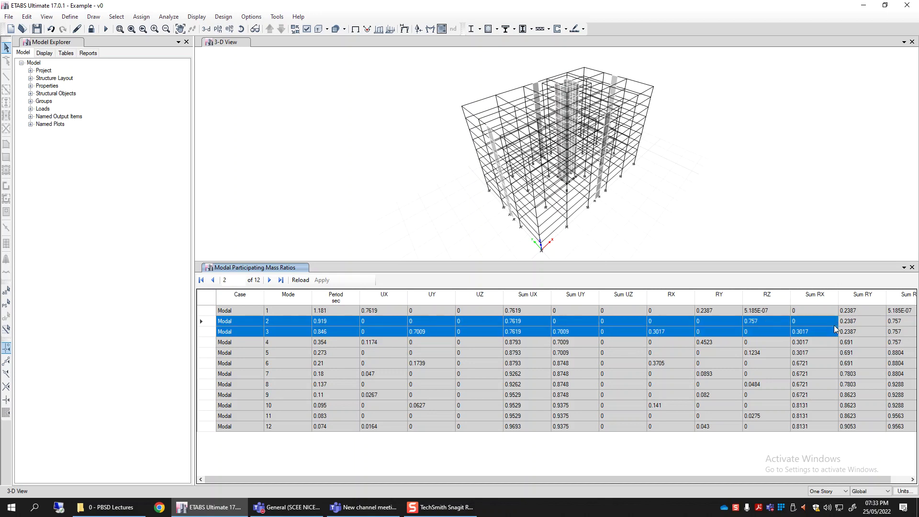
# - Compare mode 4's UX ratio with the full UX column, and check mode 6's UY ratio
pyautogui.click(377, 341)
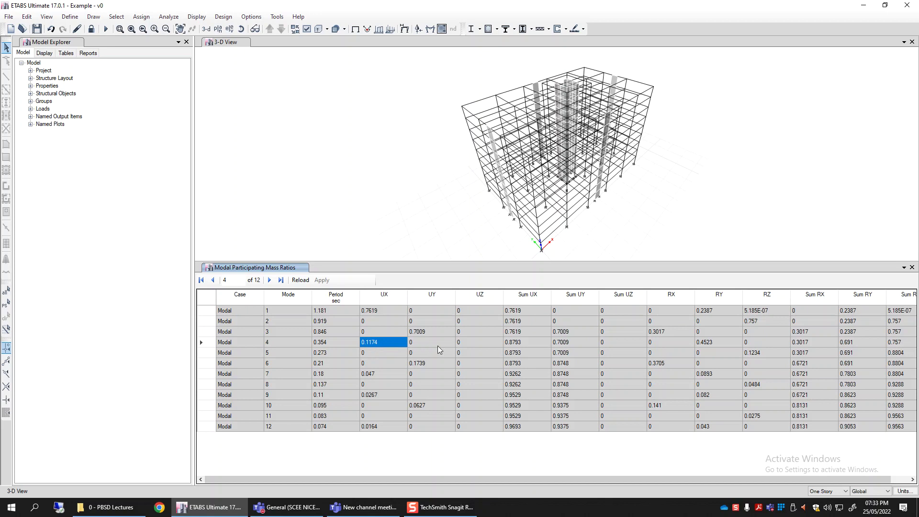
pyautogui.moveTo(438, 343); pyautogui.dragTo(490, 342)
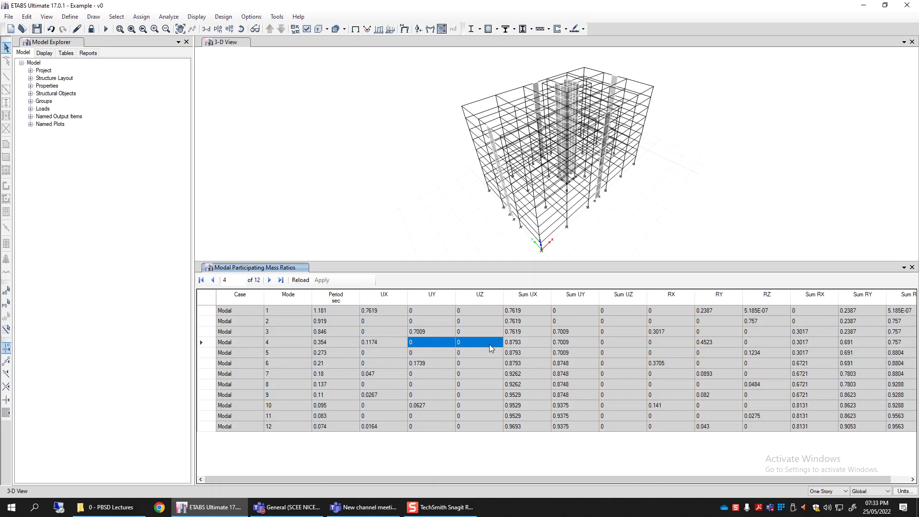
pyautogui.click(382, 342)
pyautogui.moveTo(385, 307); pyautogui.dragTo(390, 433)
pyautogui.click(375, 344)
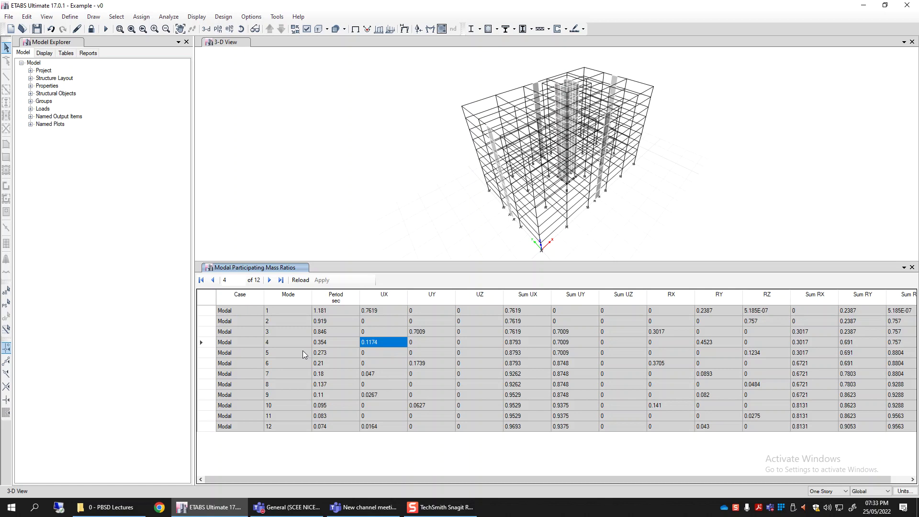
pyautogui.click(266, 343)
pyautogui.click(384, 341)
pyautogui.click(423, 363)
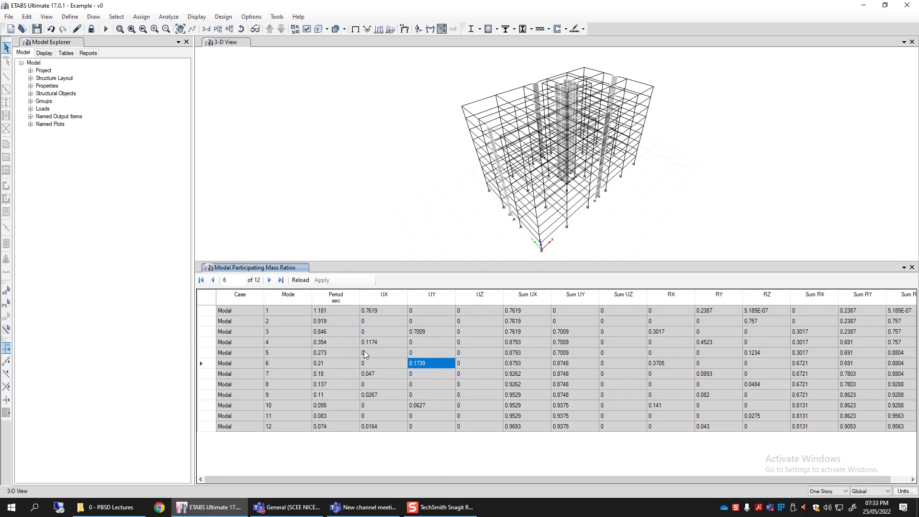
# - Close the modal mass ratios table and open the Mode1_Push load case definition
pyautogui.click(911, 267)
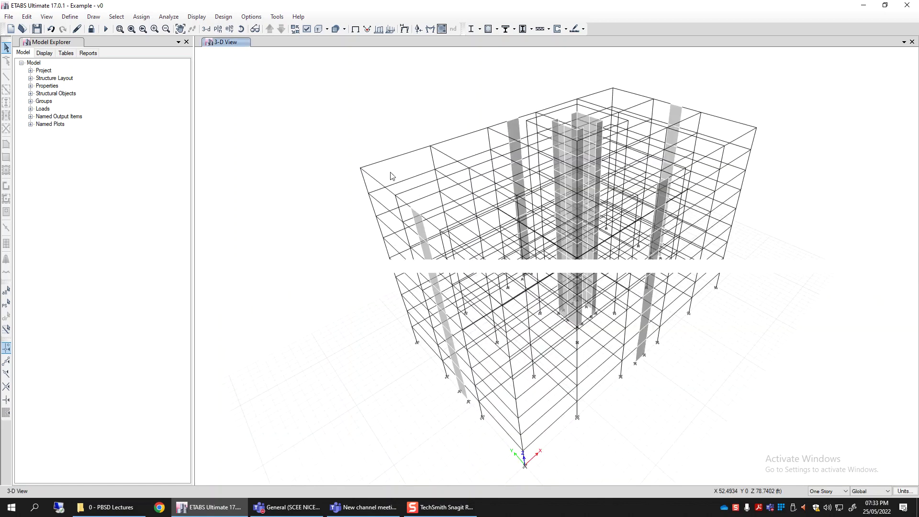
pyautogui.click(70, 16)
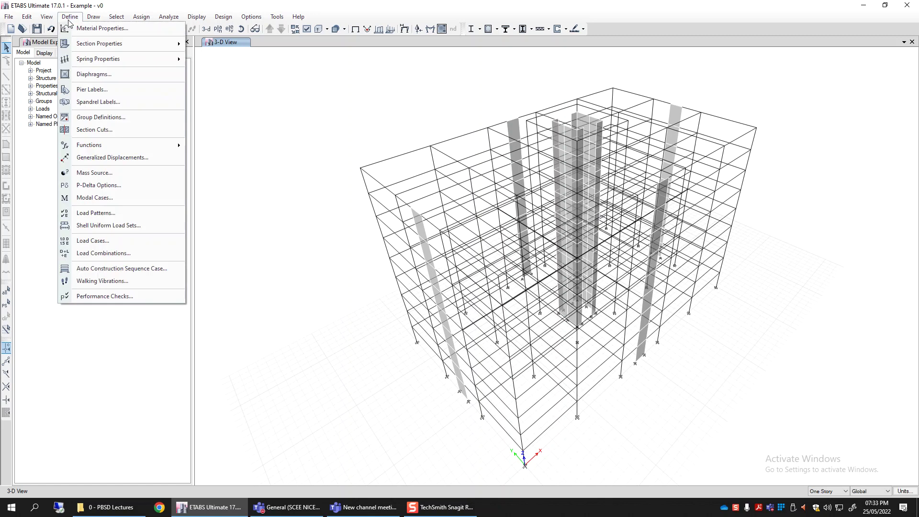
pyautogui.click(94, 240)
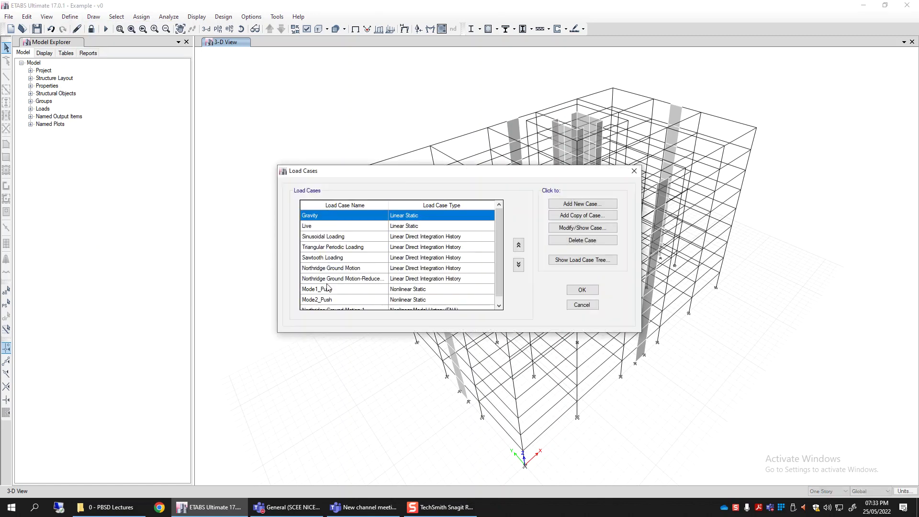
pyautogui.moveTo(493, 171); pyautogui.dragTo(431, 224)
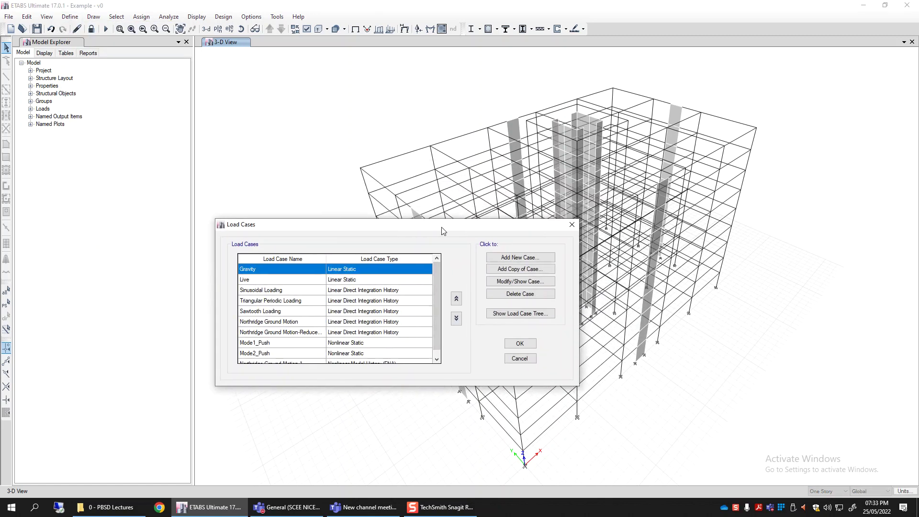
pyautogui.moveTo(434, 272); pyautogui.dragTo(435, 301)
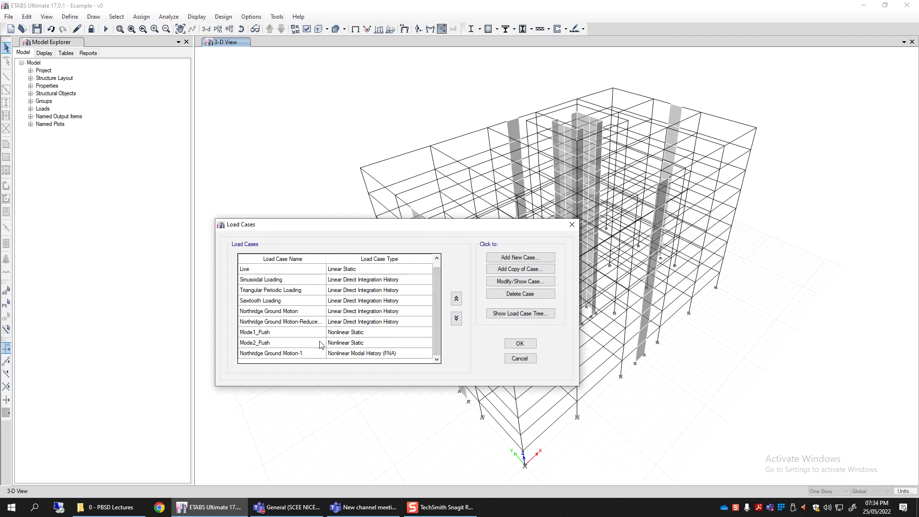
pyautogui.click(353, 334)
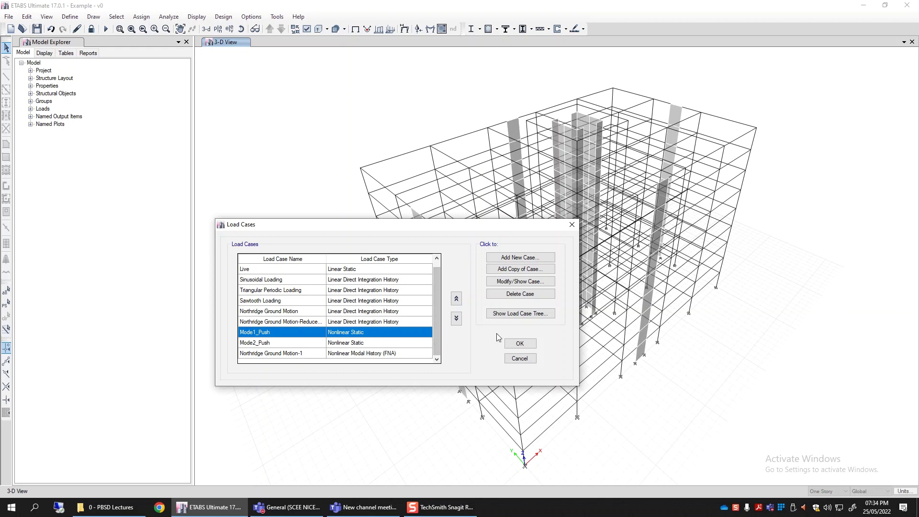
pyautogui.click(548, 283)
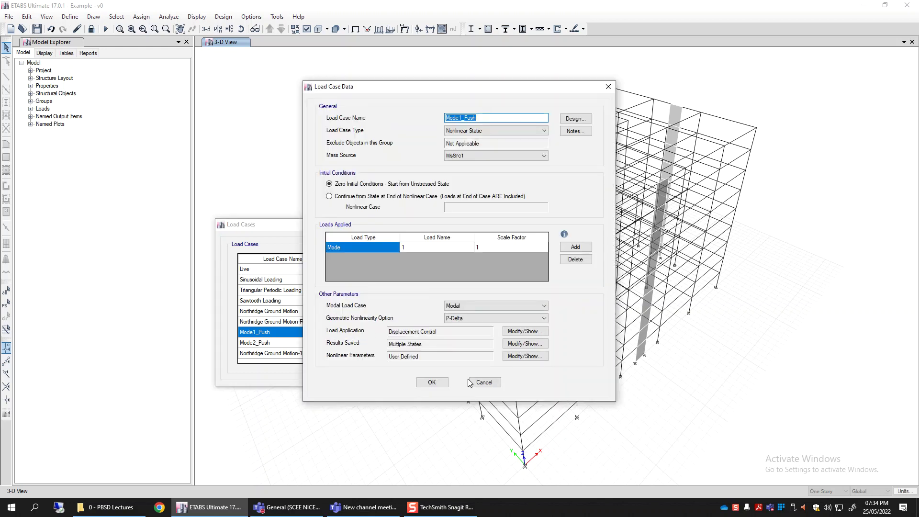
pyautogui.click(484, 383)
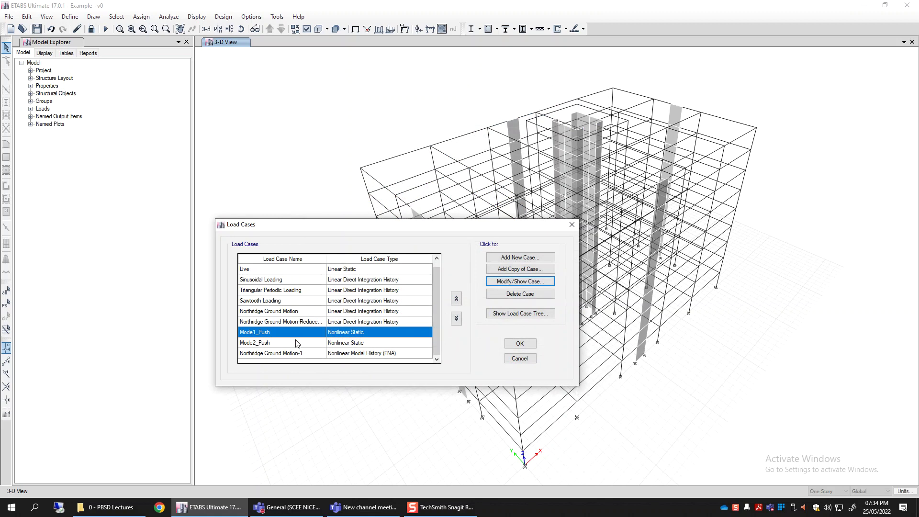
pyautogui.click(539, 283)
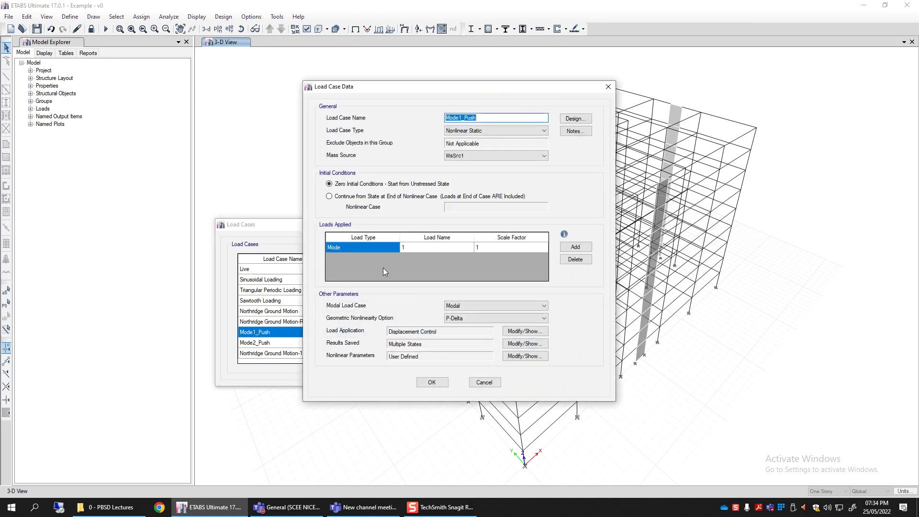
# - Select Mode as the applied load type, 1 as the load name and Modal as the modal load case
pyautogui.click(378, 249)
pyautogui.click(375, 251)
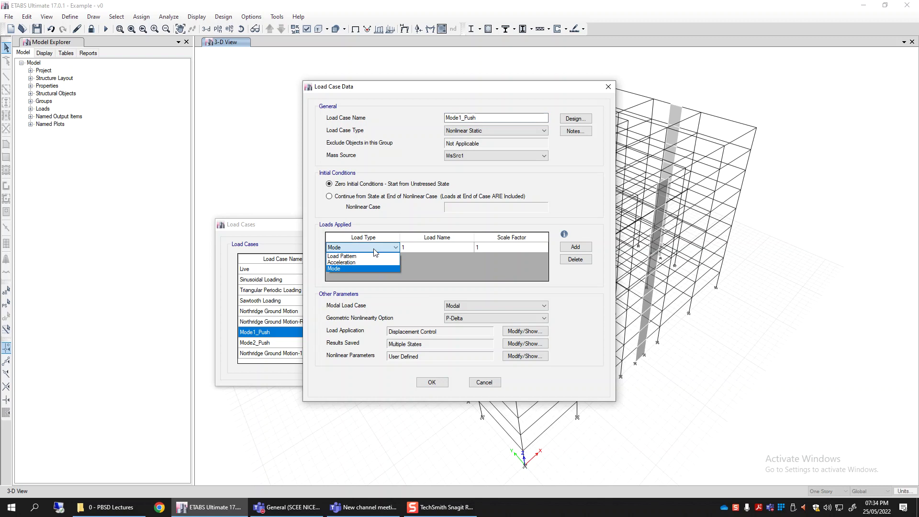
pyautogui.click(365, 269)
pyautogui.click(415, 247)
pyautogui.click(414, 248)
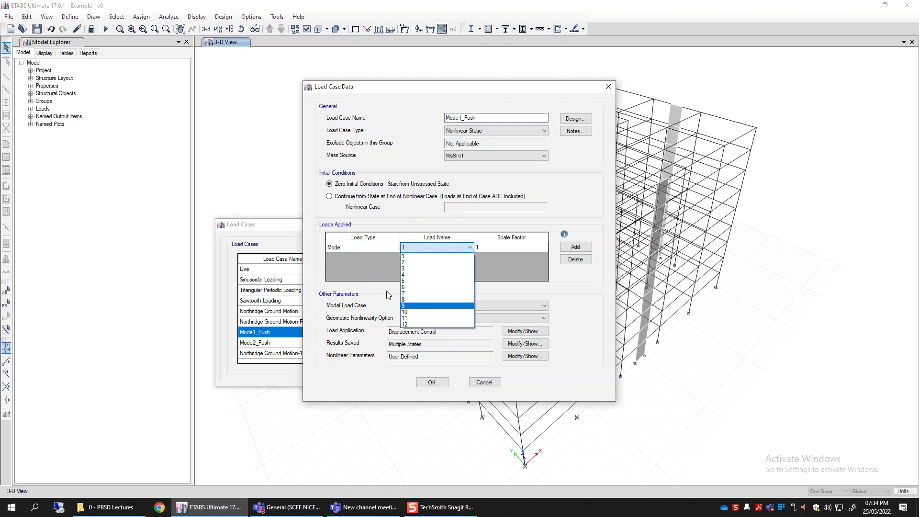
pyautogui.click(412, 257)
pyautogui.click(498, 251)
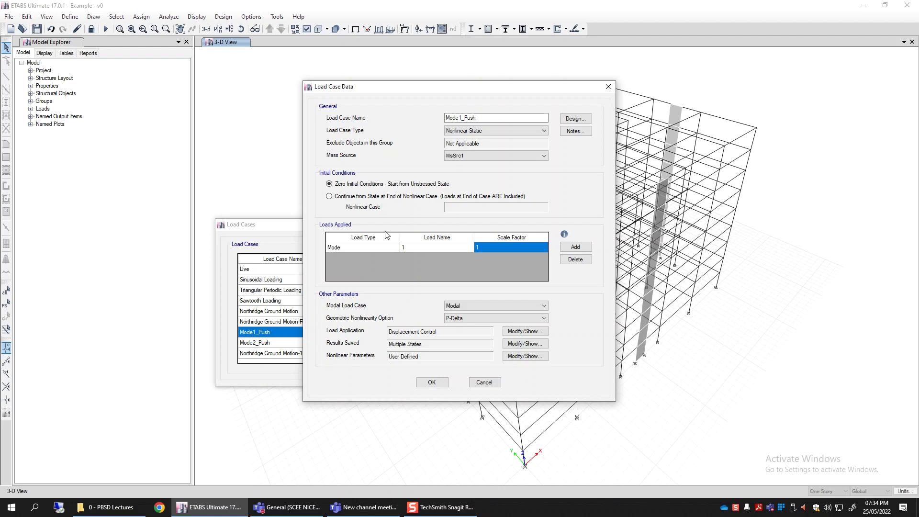
pyautogui.click(418, 247)
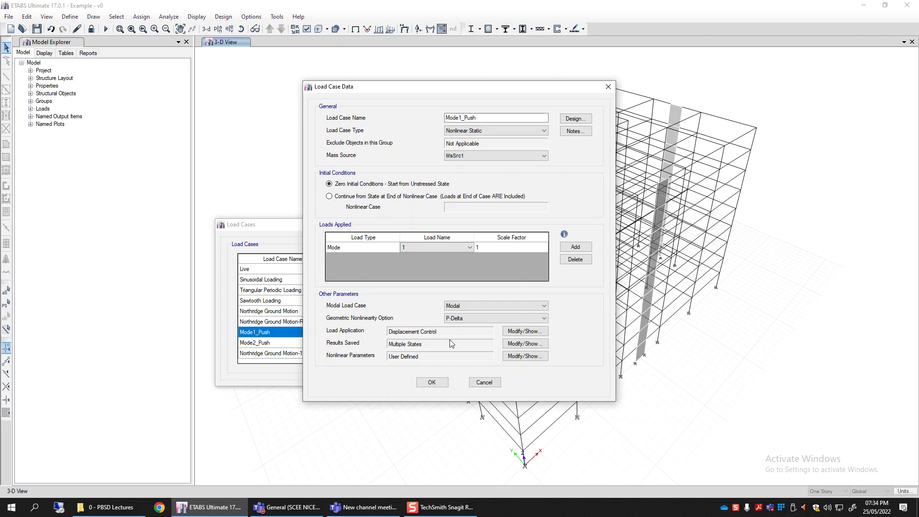
pyautogui.click(492, 307)
pyautogui.click(492, 313)
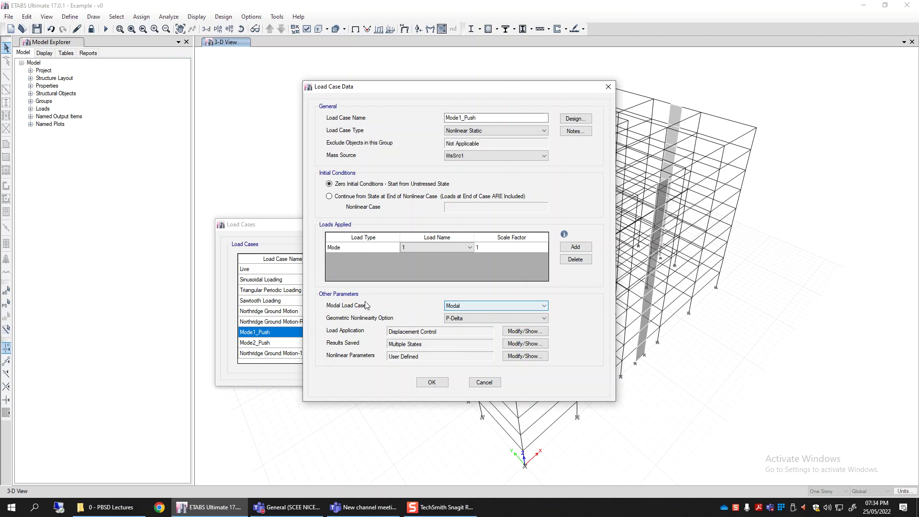
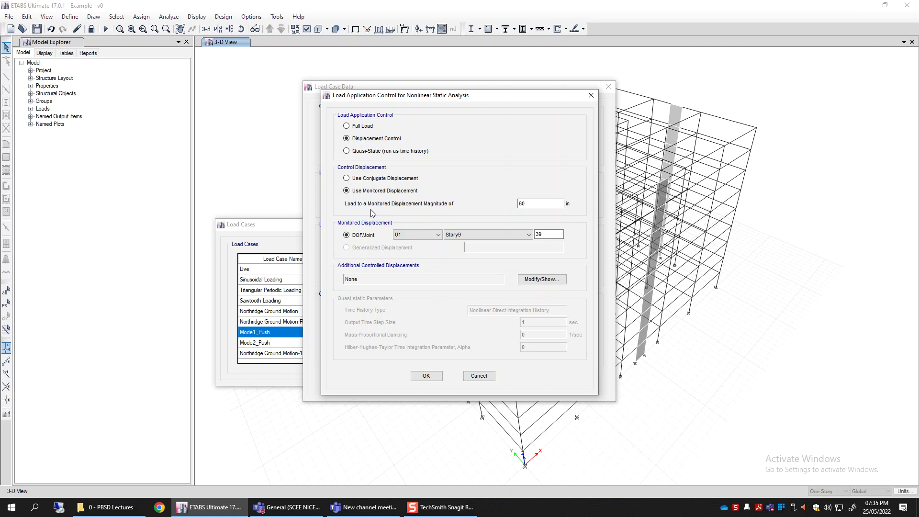
# - Review the monitored displacement magnitude, degree of freedom, story and joint settings for the Mode1_Push displacement control
pyautogui.doubleClick(521, 204)
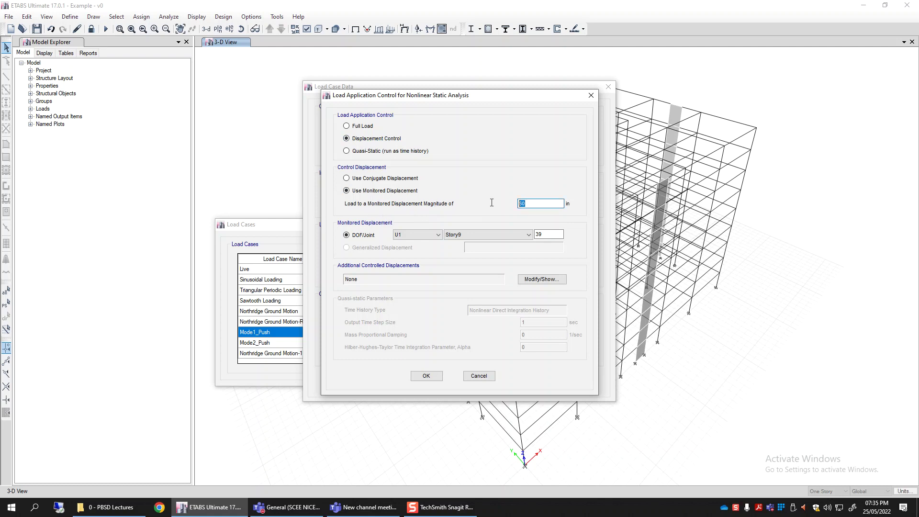
pyautogui.click(359, 238)
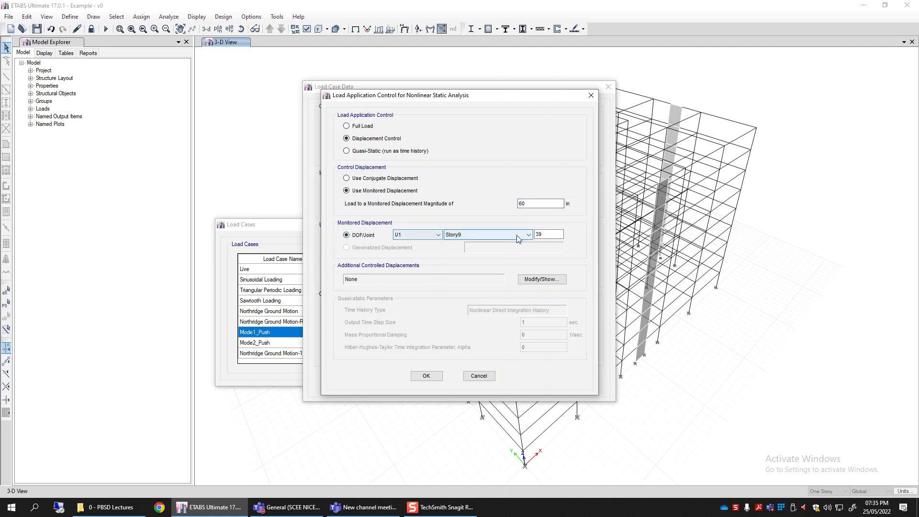
pyautogui.click(534, 204)
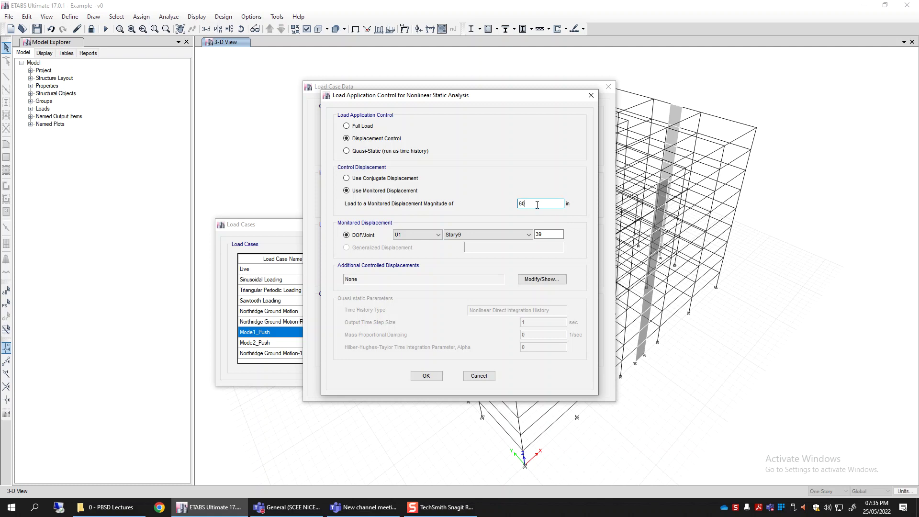
pyautogui.click(405, 235)
pyautogui.click(404, 239)
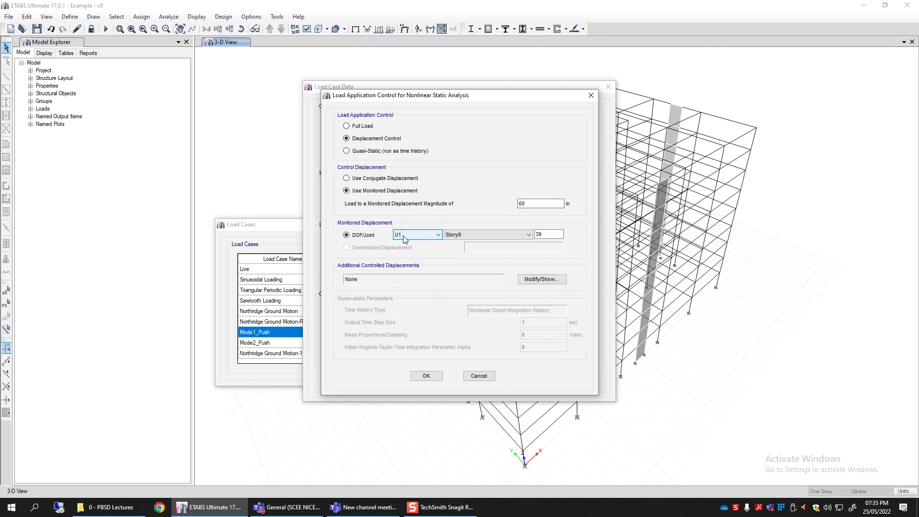
pyautogui.click(463, 236)
pyautogui.click(462, 234)
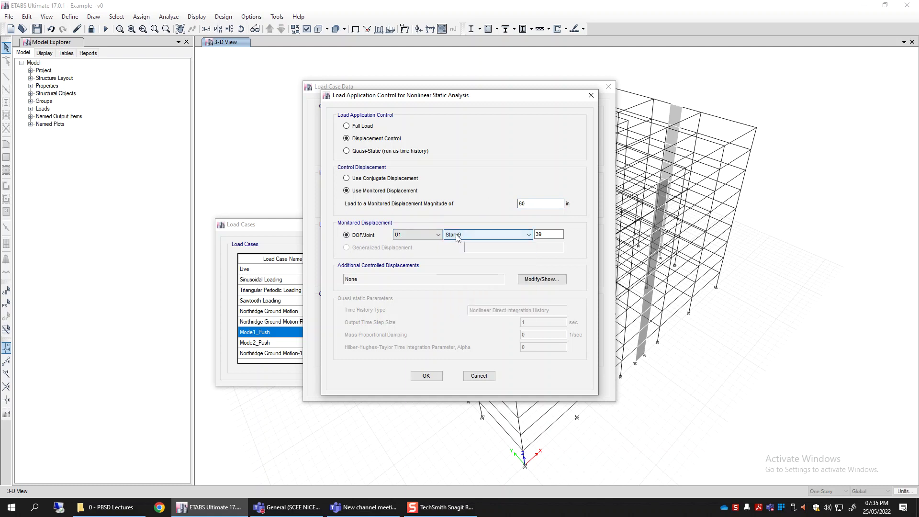
pyautogui.doubleClick(546, 234)
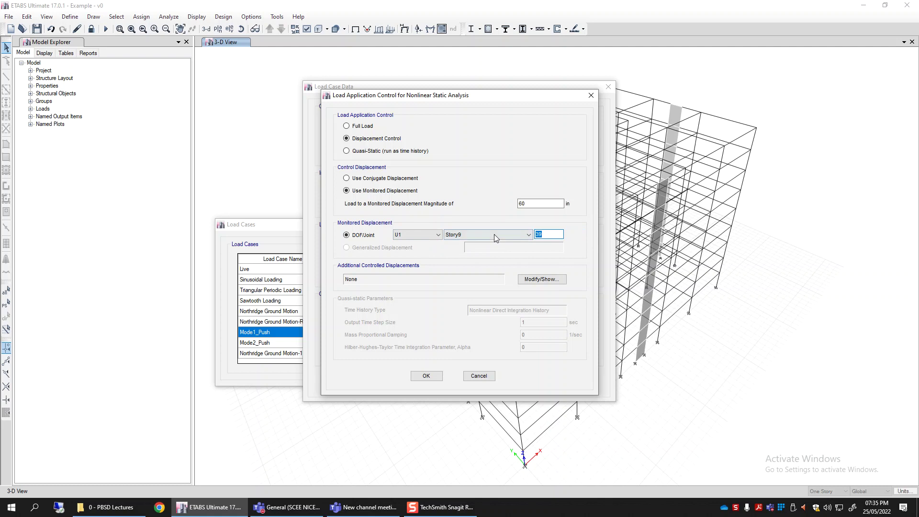
# - Recheck the target displacement magnitude and choose Story9 as the monitored story
pyautogui.moveTo(532, 203); pyautogui.dragTo(453, 203)
pyautogui.moveTo(534, 204); pyautogui.dragTo(508, 209)
pyautogui.click(528, 205)
pyautogui.moveTo(529, 204); pyautogui.dragTo(503, 205)
pyautogui.click(470, 237)
pyautogui.click(470, 236)
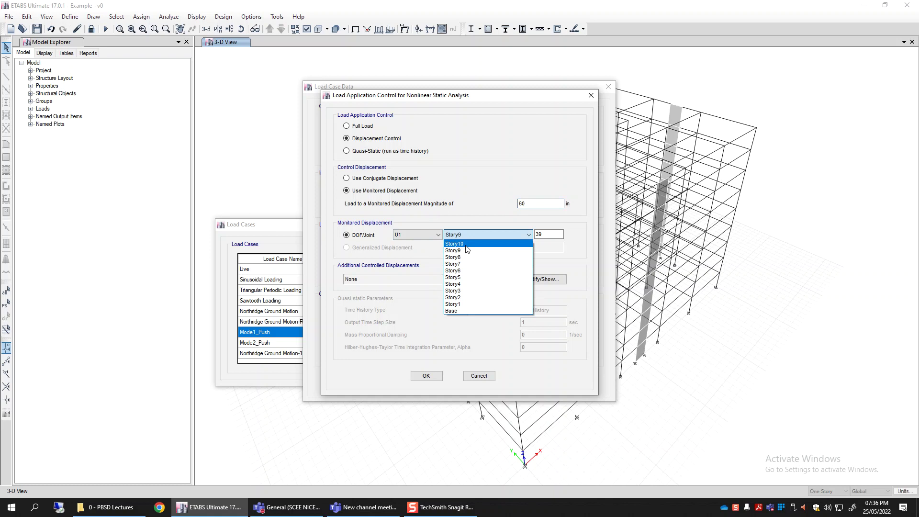
pyautogui.click(463, 251)
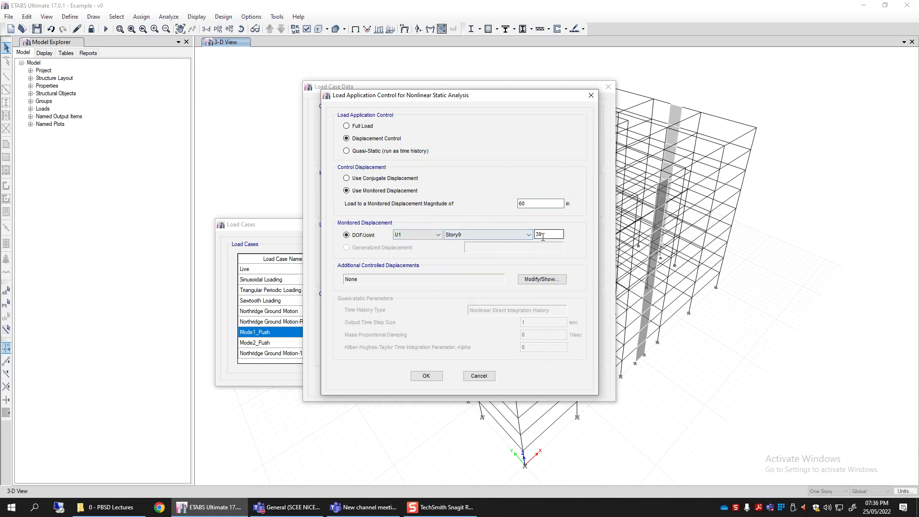
# - Compare the monitored joint and displacement direction with the mode applied in the load case, and close the control settings without saving
pyautogui.click(543, 235)
pyautogui.click(408, 236)
pyautogui.click(408, 236)
pyautogui.click(408, 237)
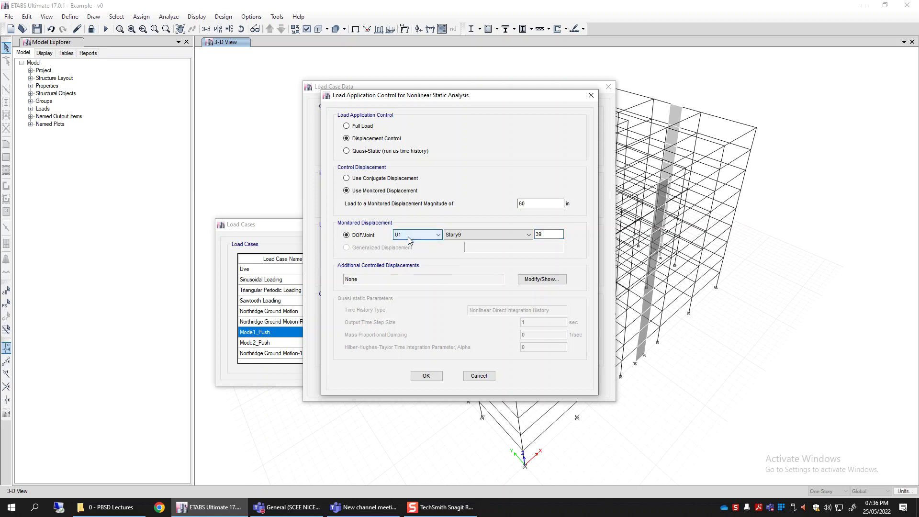
pyautogui.moveTo(361, 97); pyautogui.dragTo(597, 90)
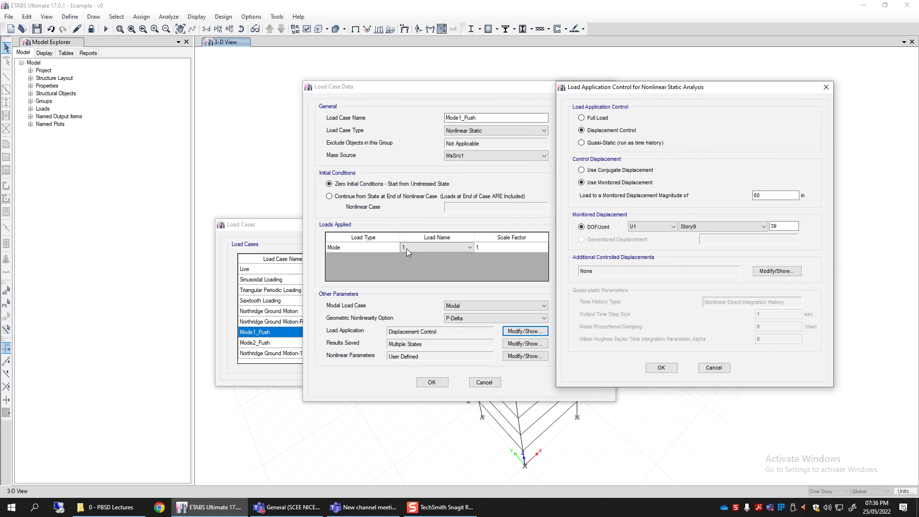
pyautogui.click(650, 228)
pyautogui.click(650, 229)
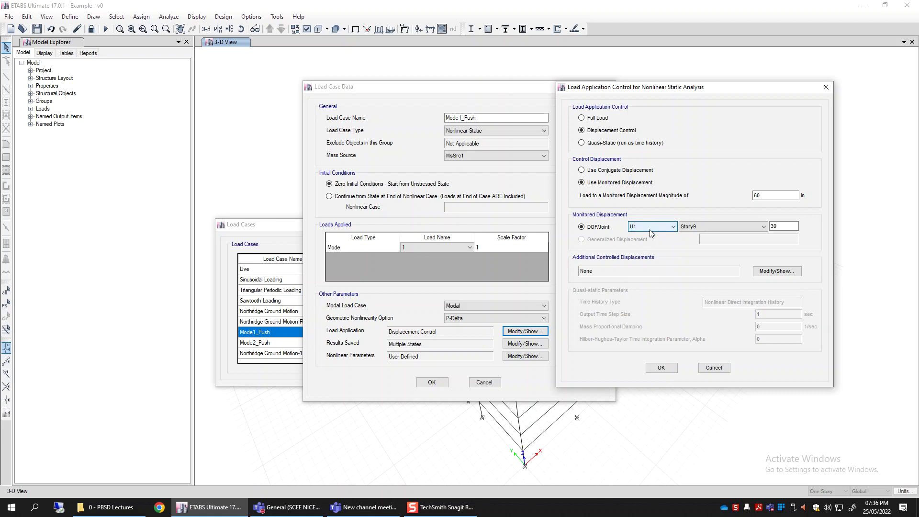
pyautogui.moveTo(605, 91)
pyautogui.mouseDown()
pyautogui.moveTo(632, 93)
pyautogui.moveTo(609, 108)
pyautogui.mouseUp()
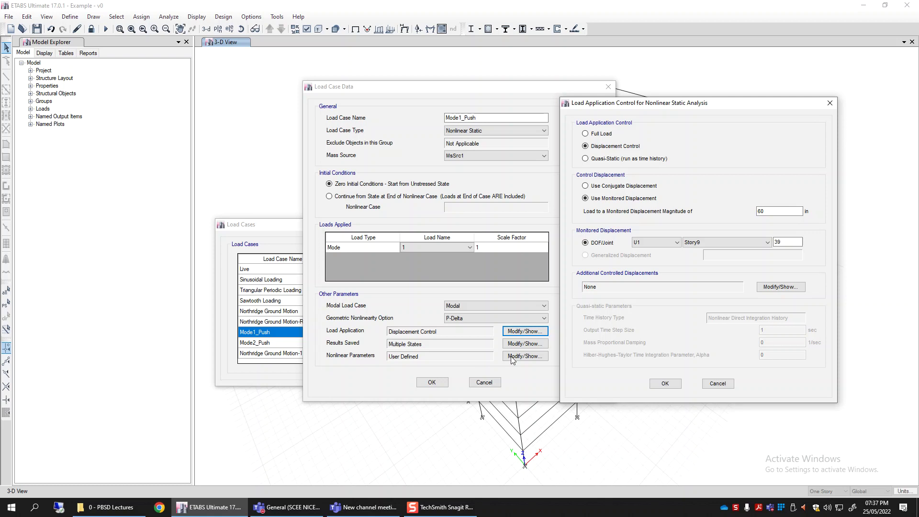
pyautogui.click(718, 385)
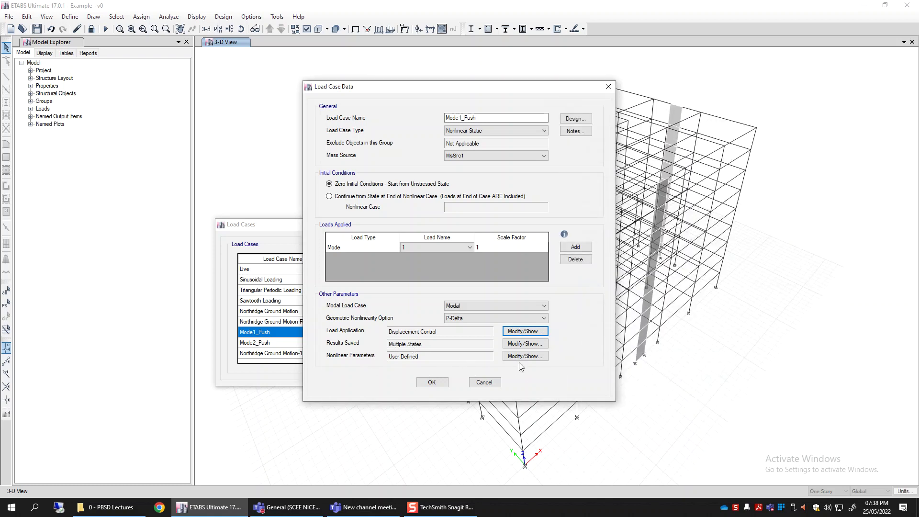
# - Inspect the solution control values in the nonlinear parameters, including Maximum Total Steps, and close them without changes
pyautogui.click(523, 357)
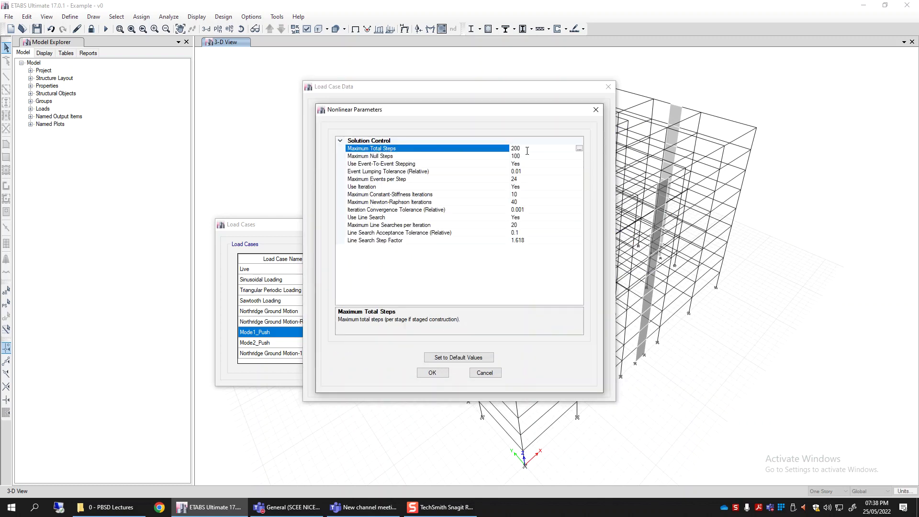
pyautogui.moveTo(496, 114); pyautogui.dragTo(737, 115)
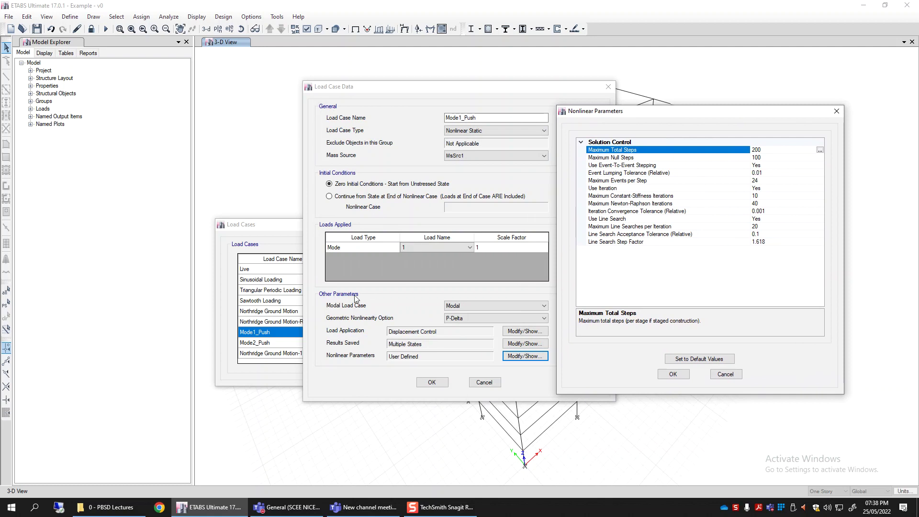
pyautogui.click(703, 148)
pyautogui.press('End')
pyautogui.click(725, 374)
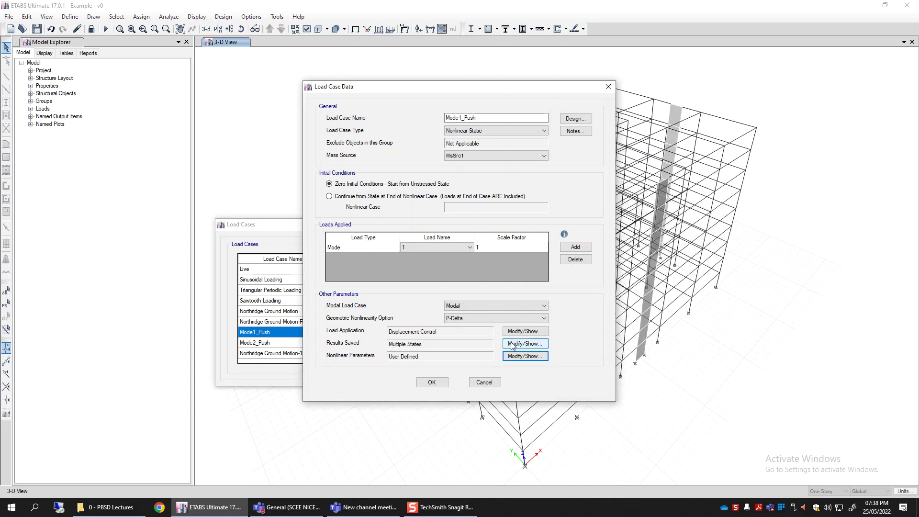
# - Check the minimum and maximum number of saved states for the multiple-state results, and leave without changes
pyautogui.click(512, 344)
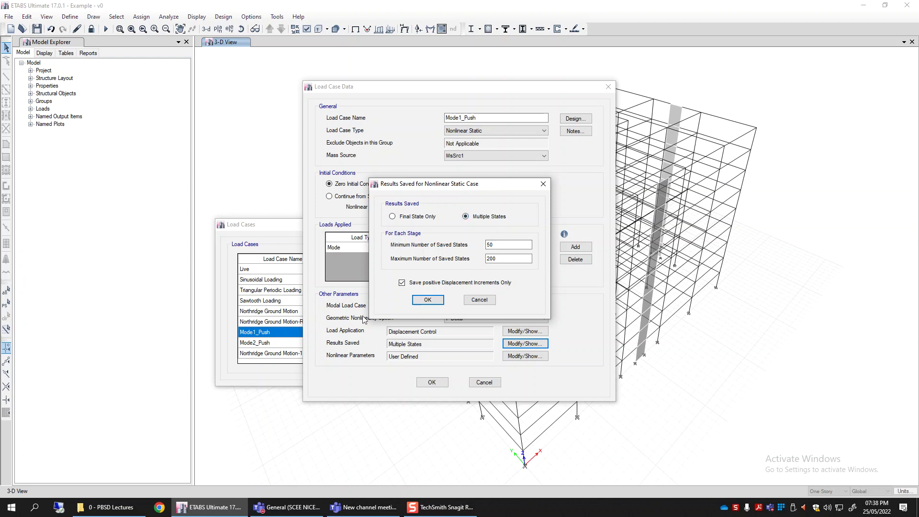
pyautogui.click(495, 246)
pyautogui.click(505, 257)
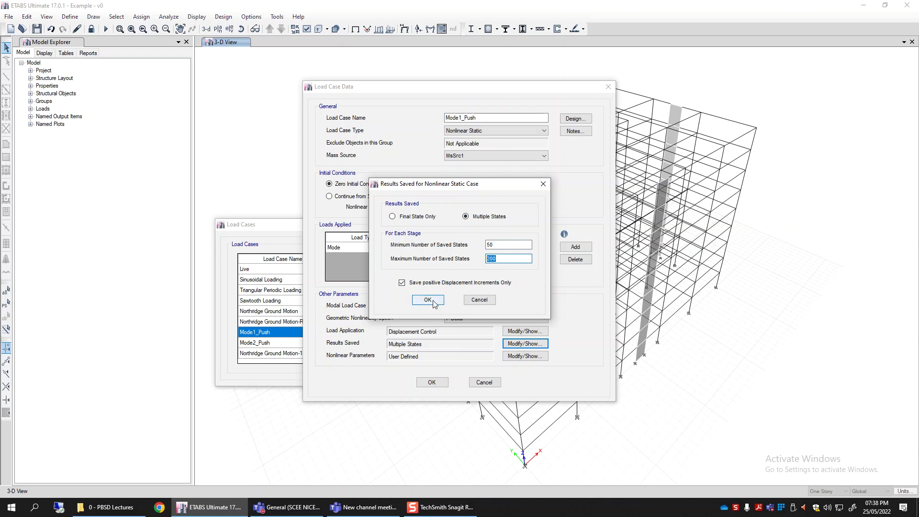
pyautogui.click(480, 300)
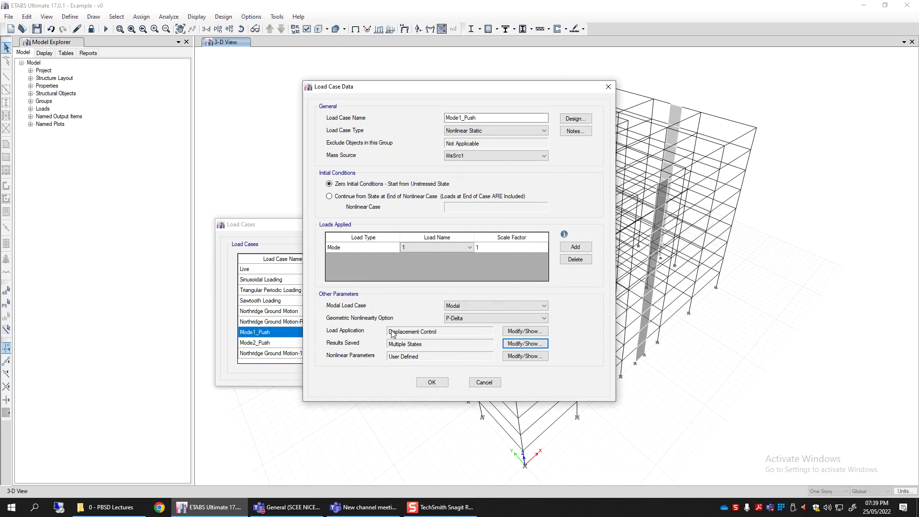
# - Reopen the load application control beside the load case data and examine the monitored displacement magnitude
pyautogui.click(525, 331)
pyautogui.moveTo(404, 99); pyautogui.dragTo(550, 100)
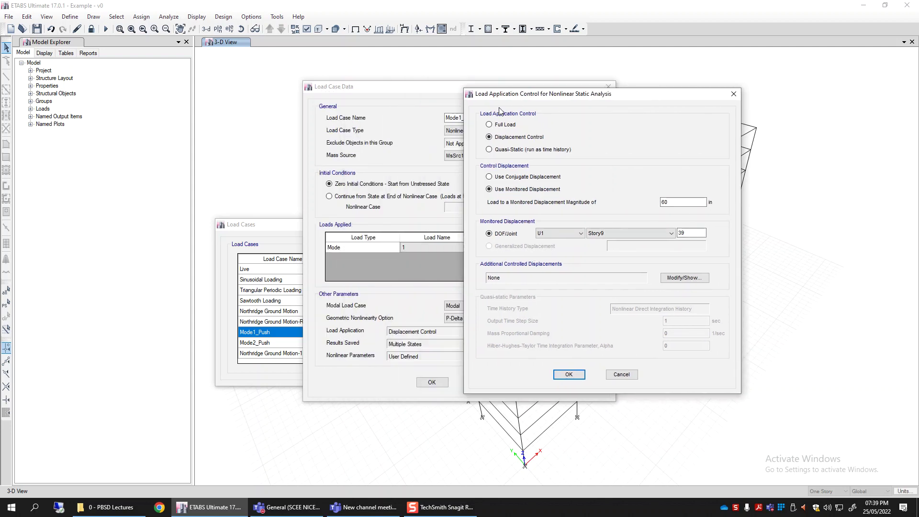
pyautogui.moveTo(523, 99); pyautogui.dragTo(654, 99)
pyautogui.doubleClick(809, 203)
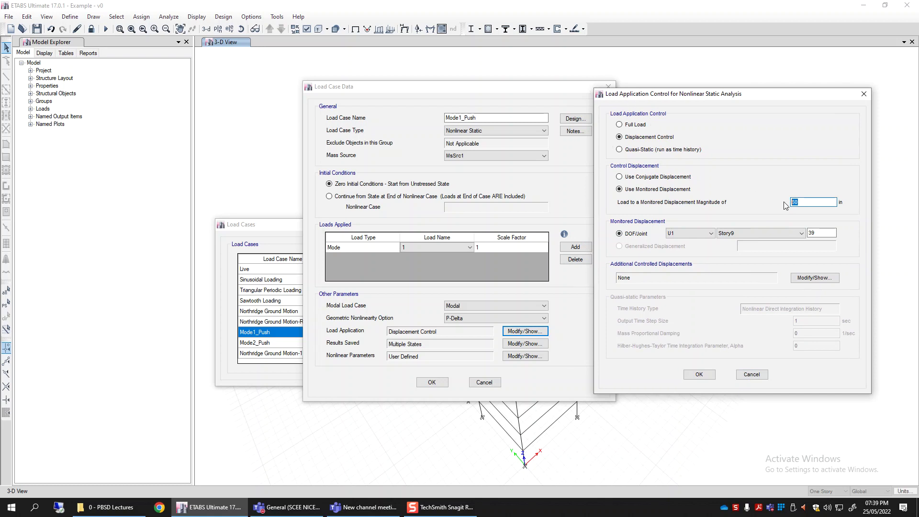
pyautogui.doubleClick(805, 202)
pyautogui.click(807, 205)
pyautogui.doubleClick(807, 205)
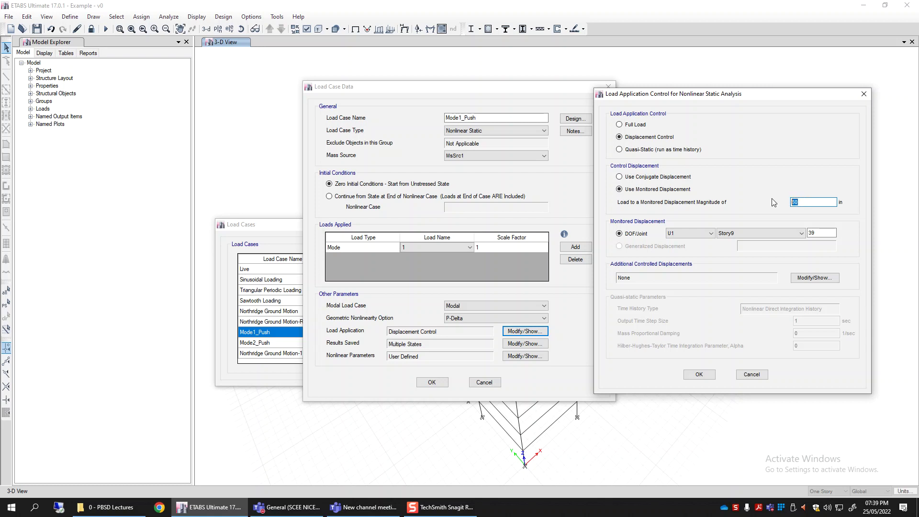
pyautogui.click(806, 205)
pyautogui.moveTo(634, 101); pyautogui.dragTo(659, 103)
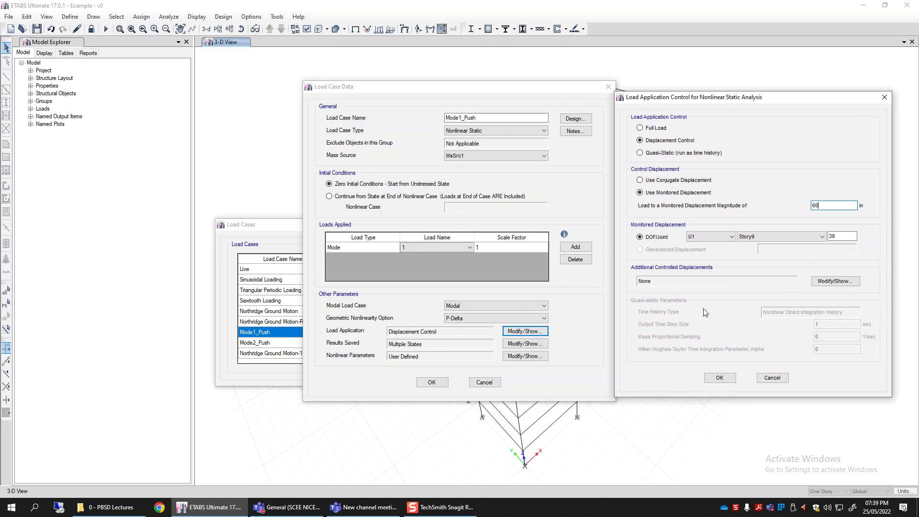
pyautogui.doubleClick(832, 206)
pyautogui.moveTo(660, 99); pyautogui.dragTo(661, 100)
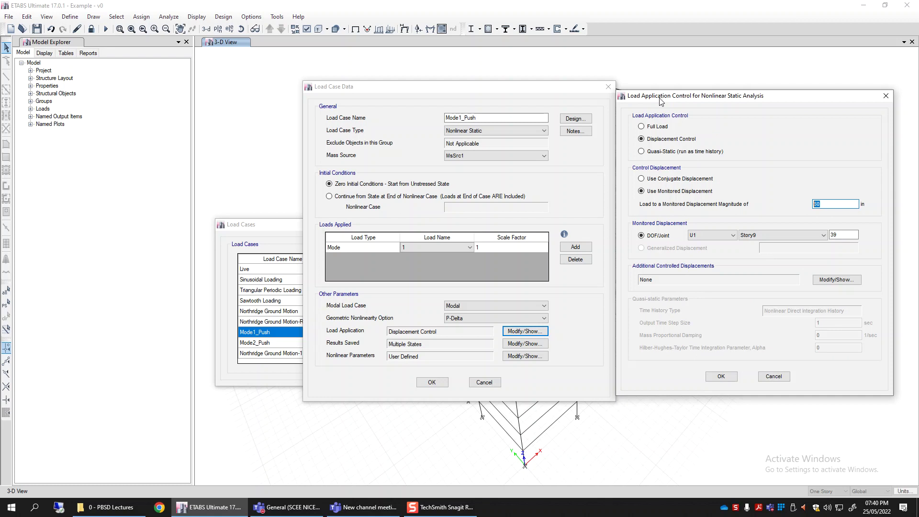
pyautogui.moveTo(660, 101)
pyautogui.mouseDown()
pyautogui.moveTo(675, 99)
pyautogui.moveTo(661, 100)
pyautogui.mouseUp()
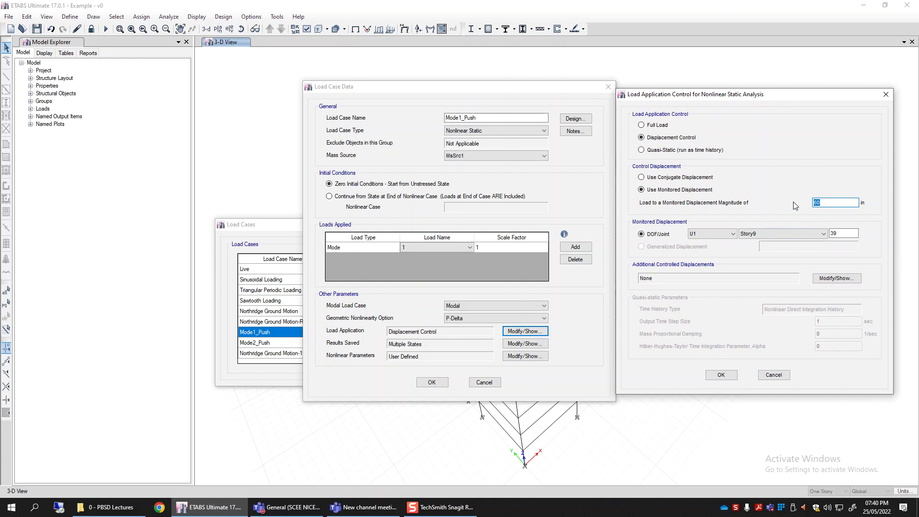
# - Accept the displacement control settings and confirm the Mode1_Push load case definition
pyautogui.click(839, 200)
pyautogui.moveTo(842, 203); pyautogui.dragTo(762, 194)
pyautogui.click(838, 202)
pyautogui.click(721, 375)
pyautogui.click(721, 375)
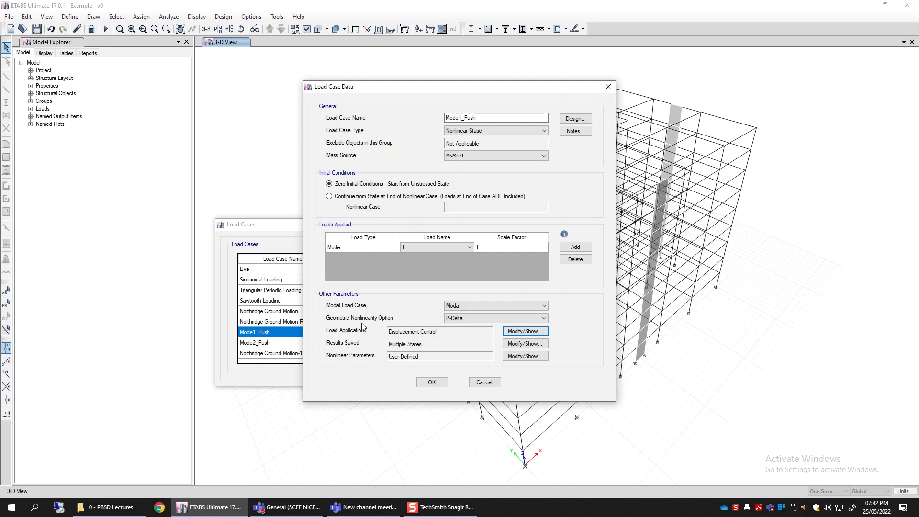
pyautogui.click(432, 382)
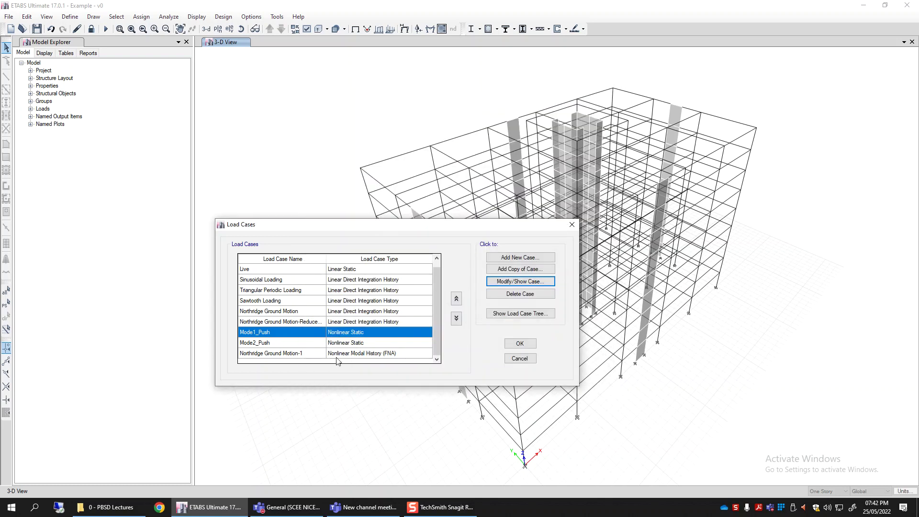
# - Open the Mode2_Push load case, check its name and applied mode number, and close it without changes
pyautogui.click(287, 344)
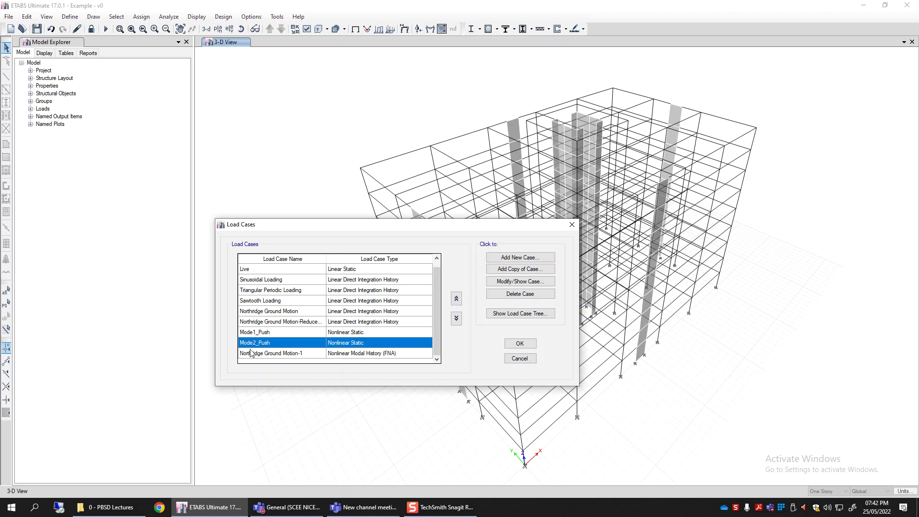
pyautogui.click(527, 287)
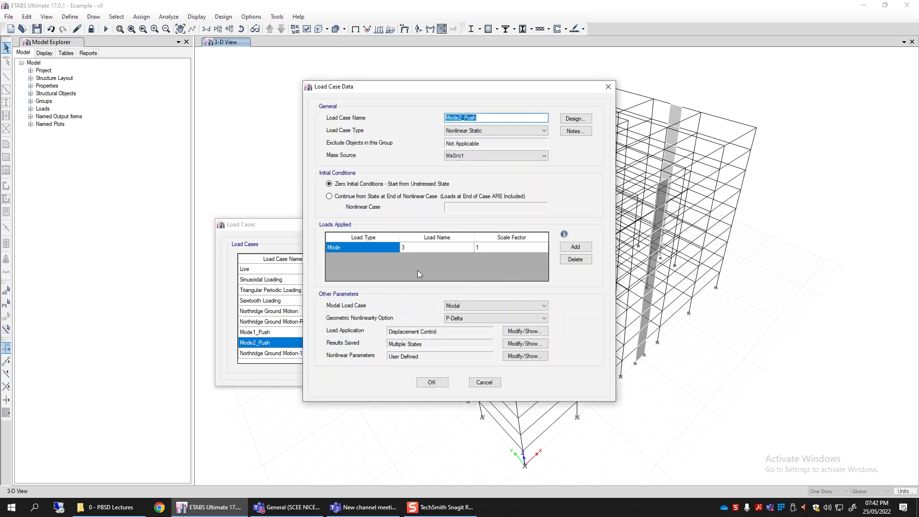
pyautogui.click(406, 248)
pyautogui.click(418, 249)
pyautogui.click(418, 248)
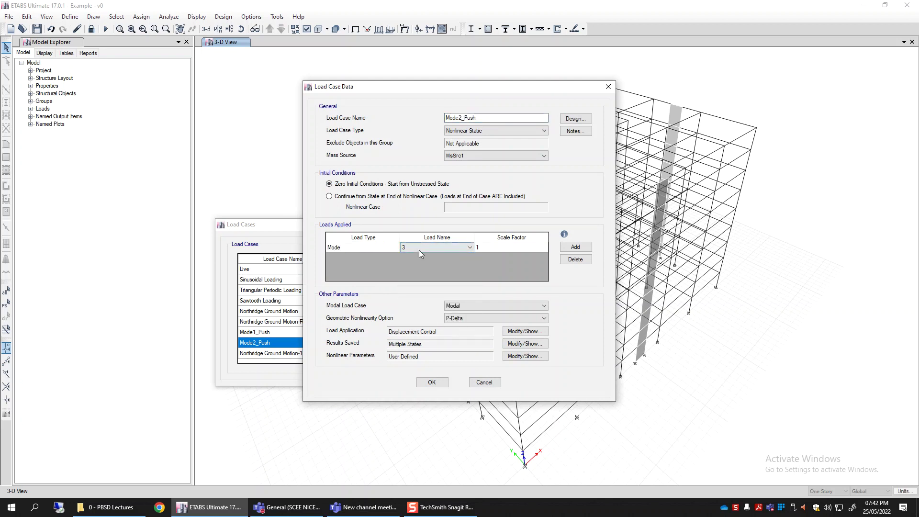
pyautogui.click(462, 118)
pyautogui.moveTo(508, 120); pyautogui.dragTo(419, 122)
pyautogui.click(490, 382)
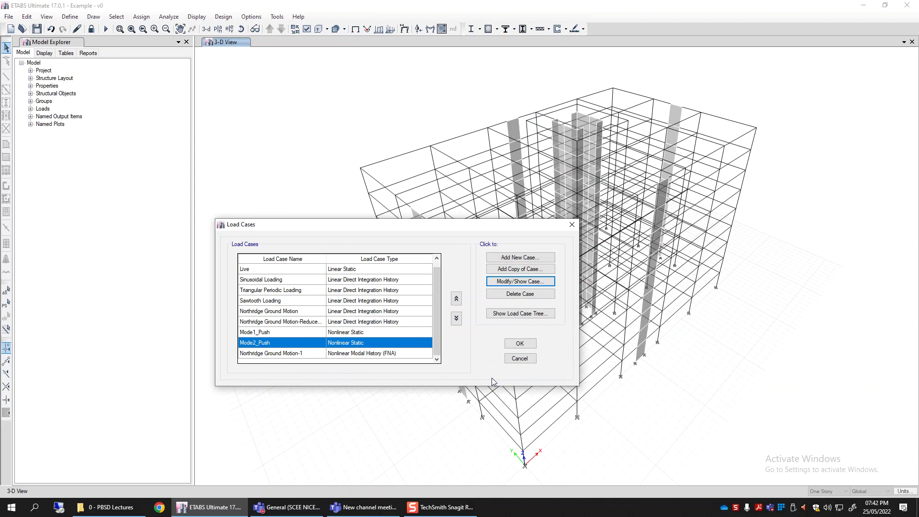